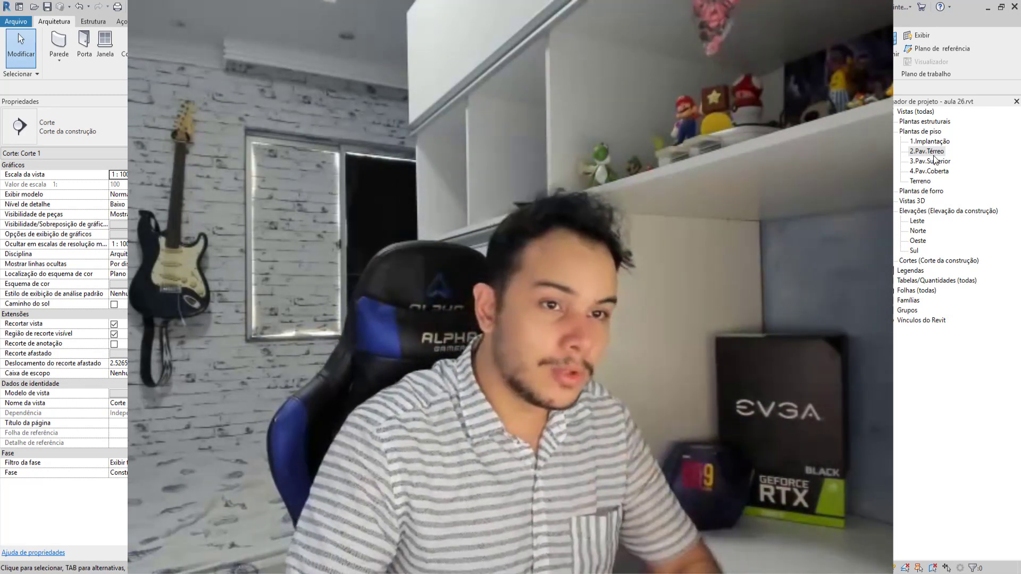
Open the 2.Pav.Térreo floor plan from Plantas de piso in the Project Browser
{"action": "double_click", "coordinate": [929, 151]}
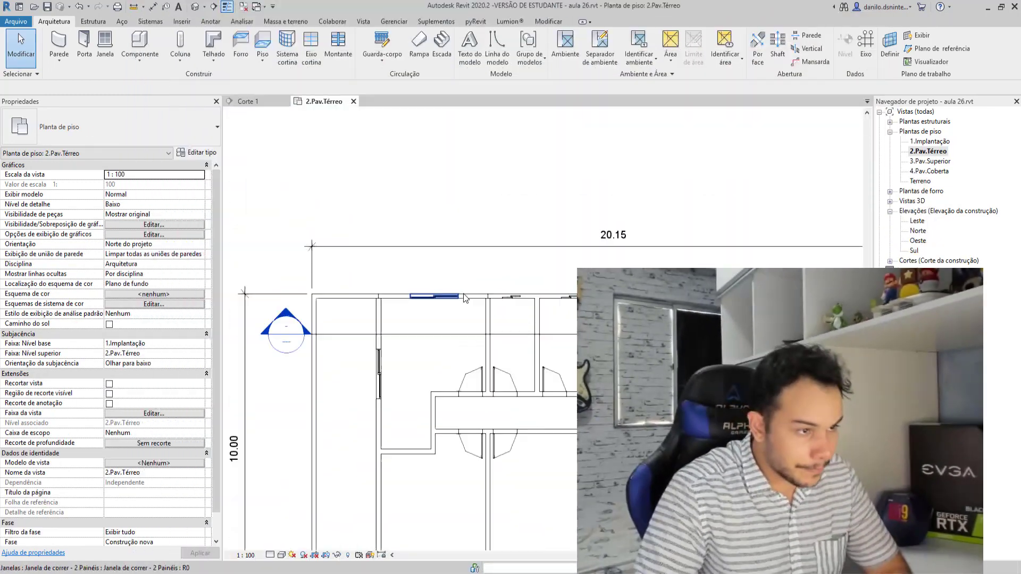
Zoom into the top wall of the 2.Pav.Térreo plan
{"action": "scroll", "coordinate": [468, 293], "scroll_direction": "up", "scroll_amount": 3}
{"action": "scroll", "coordinate": [516, 298], "scroll_direction": "up", "scroll_amount": 3}
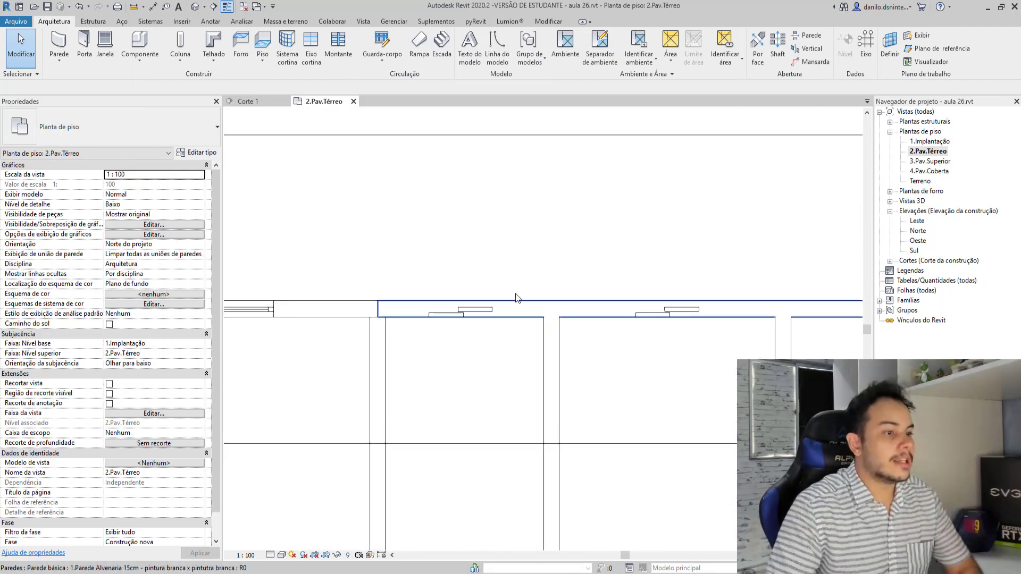
{"action": "scroll", "coordinate": [516, 298], "scroll_direction": "up", "scroll_amount": 2}
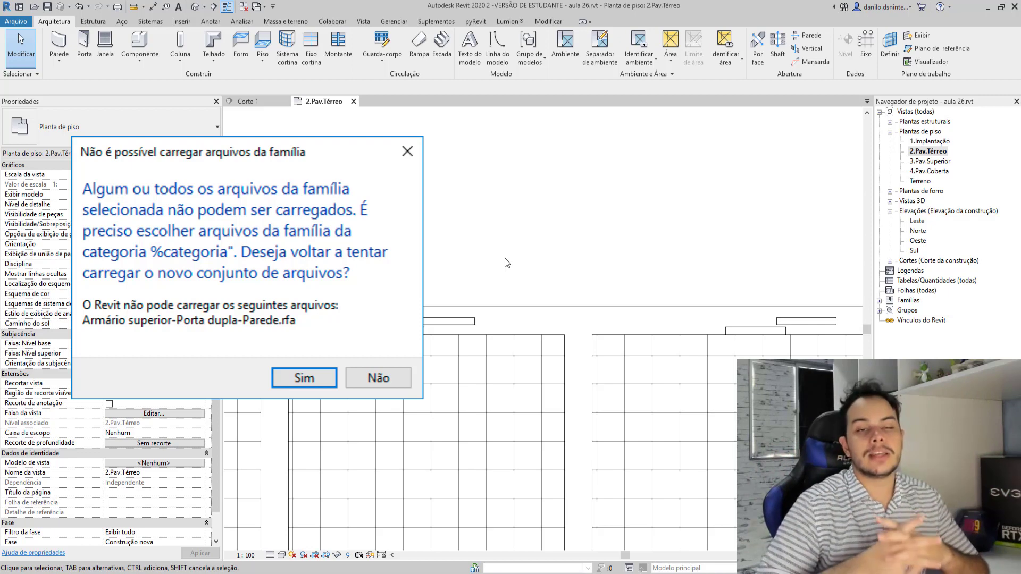
Dismiss the error that Armário superior-Porta dupla-Parede.rfa cannot be loaded
{"action": "key", "text": "Escape"}
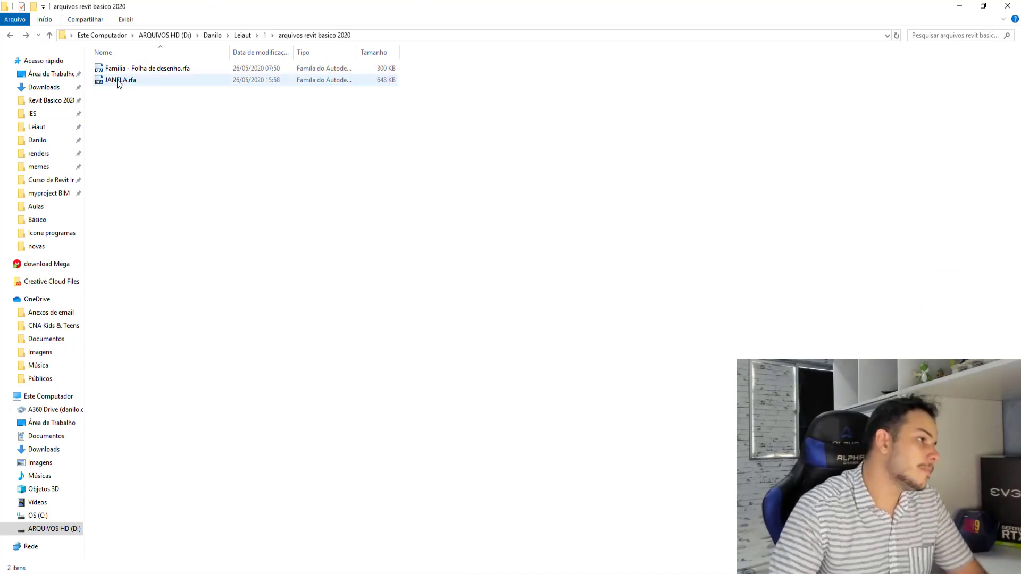
Drag JANELA.rfa from the arquivos revit basico 2020 folder toward the Revit plan
{"action": "mouse_move", "coordinate": [119, 80]}
{"action": "left_mouse_down"}
{"action": "mouse_move", "coordinate": [201, 104]}
{"action": "mouse_move", "coordinate": [378, 204]}
{"action": "mouse_move", "coordinate": [539, 418]}
{"action": "mouse_move", "coordinate": [306, 500]}
{"action": "mouse_move", "coordinate": [369, 572]}
{"action": "mouse_move", "coordinate": [528, 451]}
{"action": "left_mouse_up"}
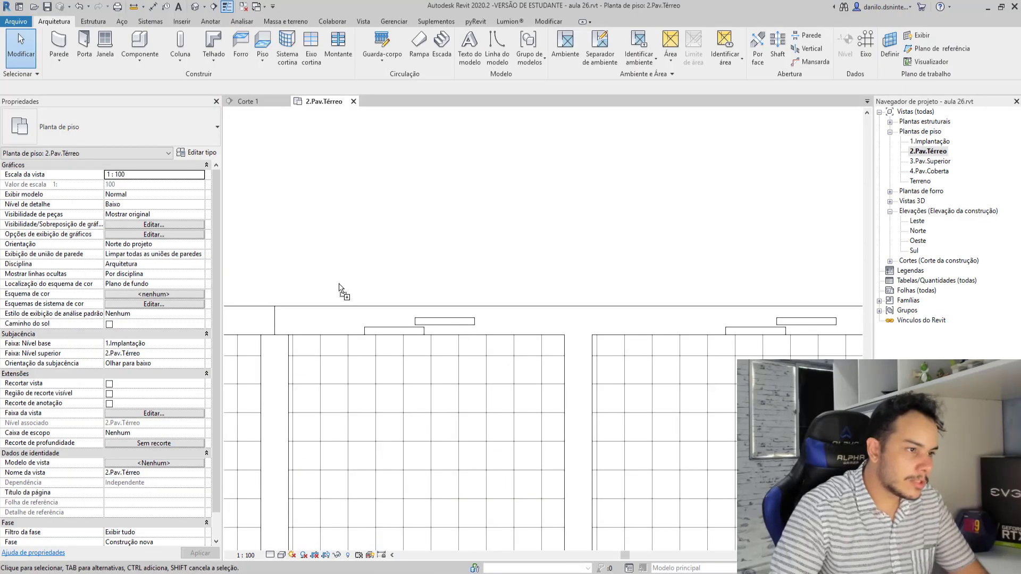
Load JANELA and place a Veneziana 1.75 x 1.00 window, 0.80 sill, in the vertical interior wall
{"action": "left_click_drag", "start_coordinate": [431, 215], "coordinate": [430, 215]}
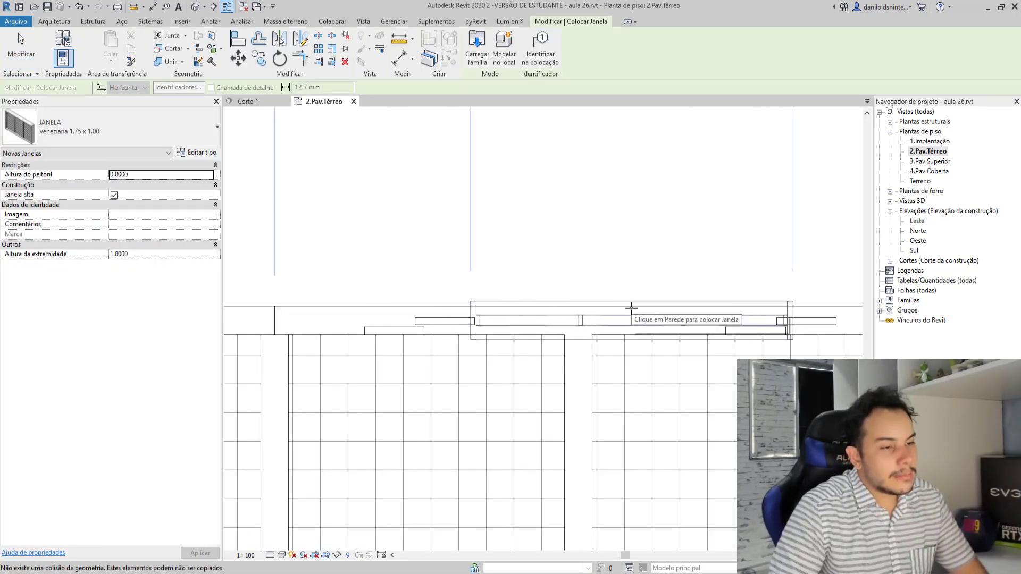
{"action": "scroll", "coordinate": [410, 318], "scroll_direction": "down", "scroll_amount": 2}
{"action": "scroll", "coordinate": [420, 315], "scroll_direction": "down", "scroll_amount": 2}
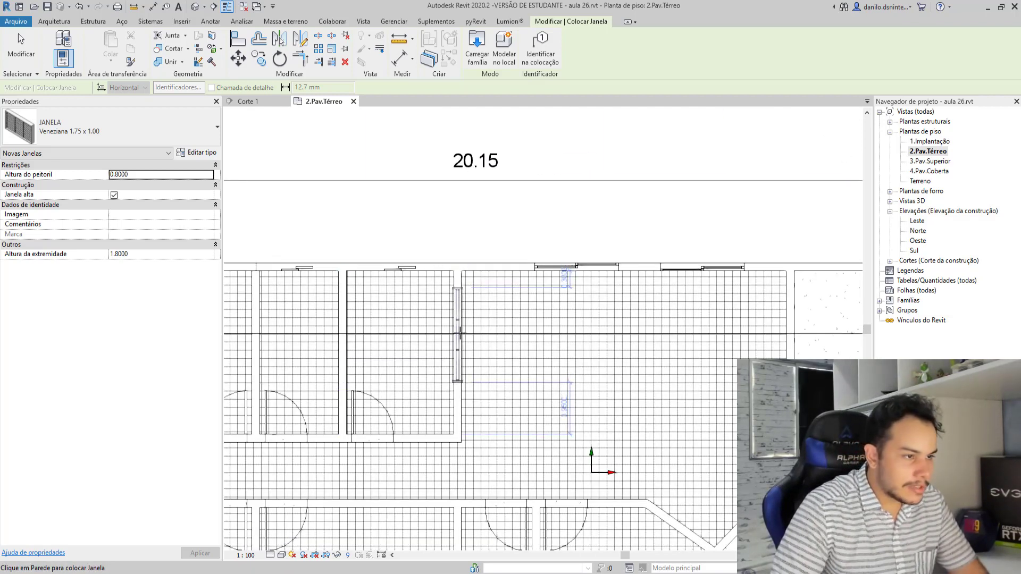
{"action": "left_click", "coordinate": [458, 349]}
{"action": "scroll", "coordinate": [495, 337], "scroll_direction": "up", "scroll_amount": 2}
{"action": "key", "text": "Escape"}
{"action": "key", "text": "Escape"}
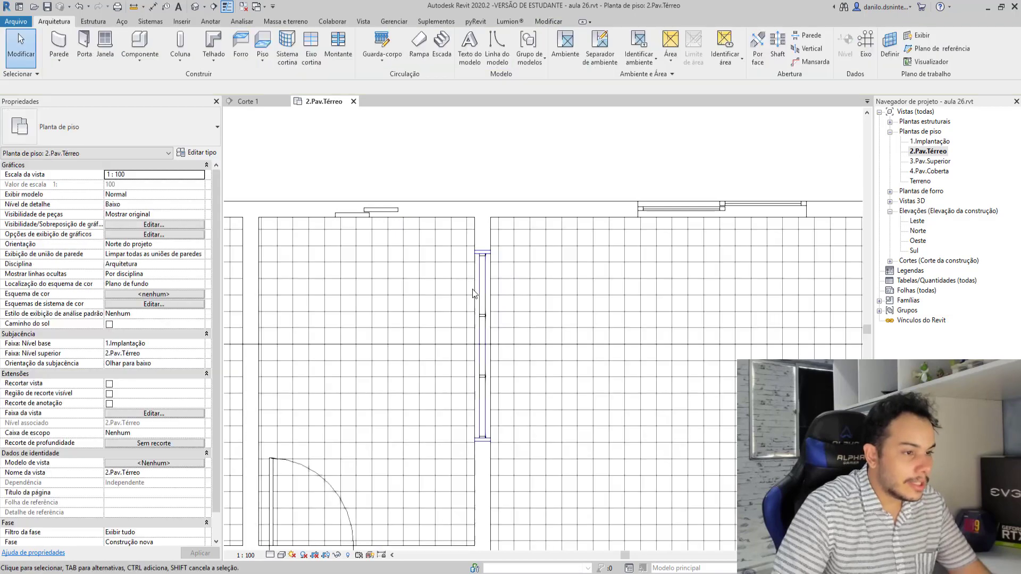
{"action": "middle_click_drag", "start_coordinate": [491, 338], "coordinate": [579, 302]}
Switch the placed window to the JANELA Correr 1.20 x 1.00 type
{"action": "left_click", "coordinate": [591, 302]}
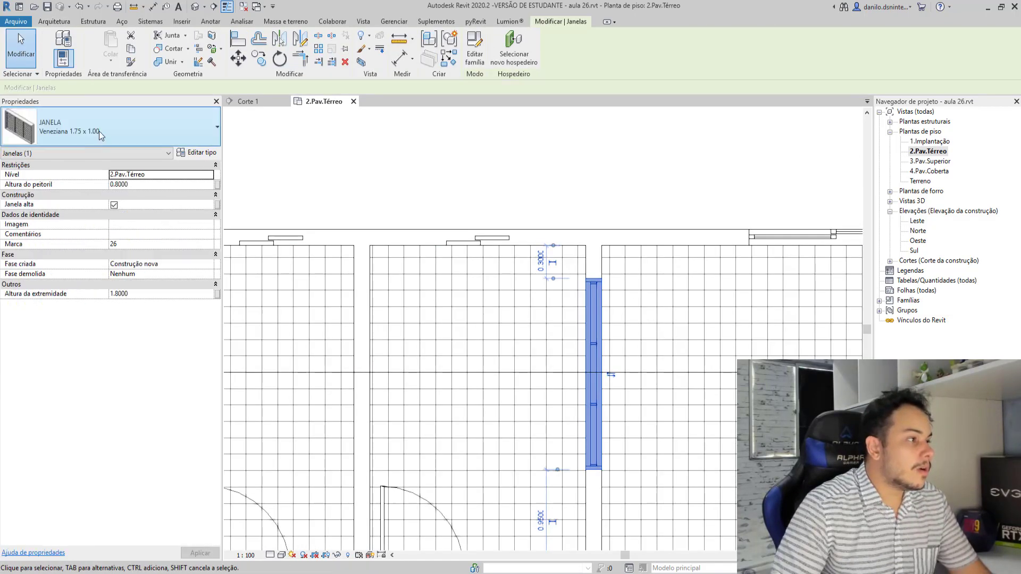
{"action": "left_click", "coordinate": [99, 131]}
{"action": "scroll", "coordinate": [99, 209], "scroll_direction": "up", "scroll_amount": 1}
{"action": "scroll", "coordinate": [100, 239], "scroll_direction": "up", "scroll_amount": 3}
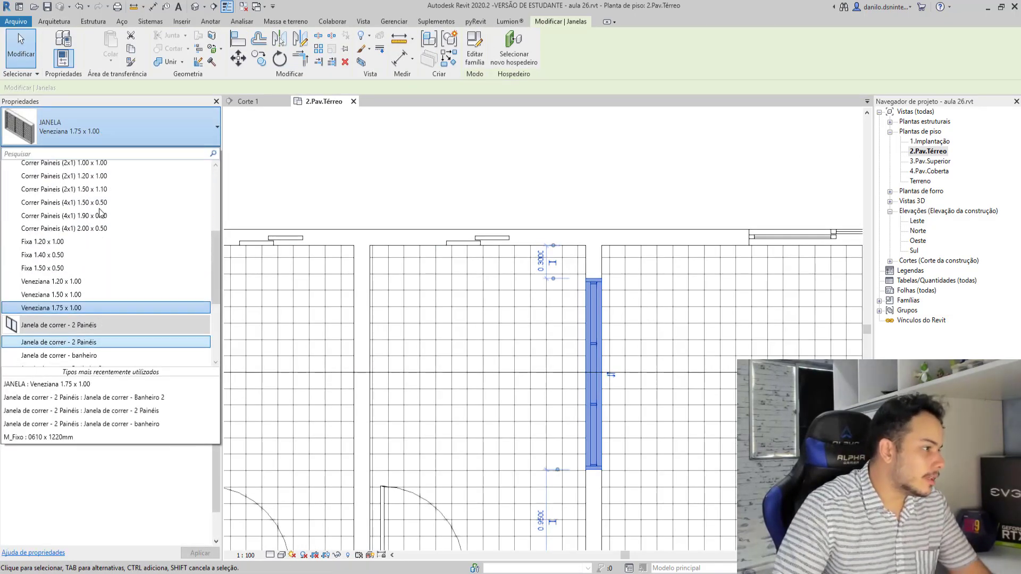
{"action": "scroll", "coordinate": [102, 274], "scroll_direction": "up", "scroll_amount": 1}
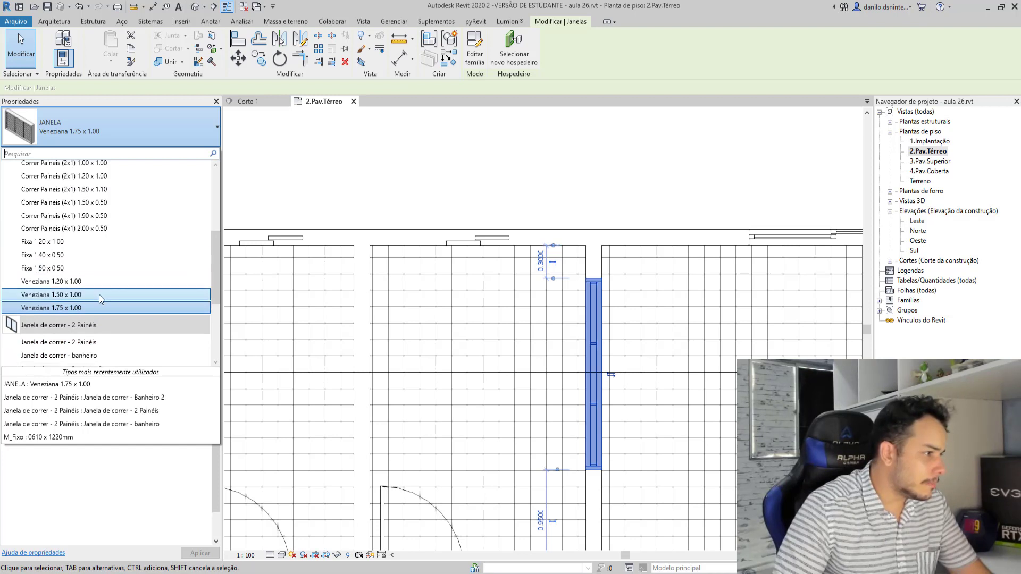
{"action": "scroll", "coordinate": [101, 256], "scroll_direction": "up", "scroll_amount": 2}
{"action": "scroll", "coordinate": [99, 236], "scroll_direction": "up", "scroll_amount": 2}
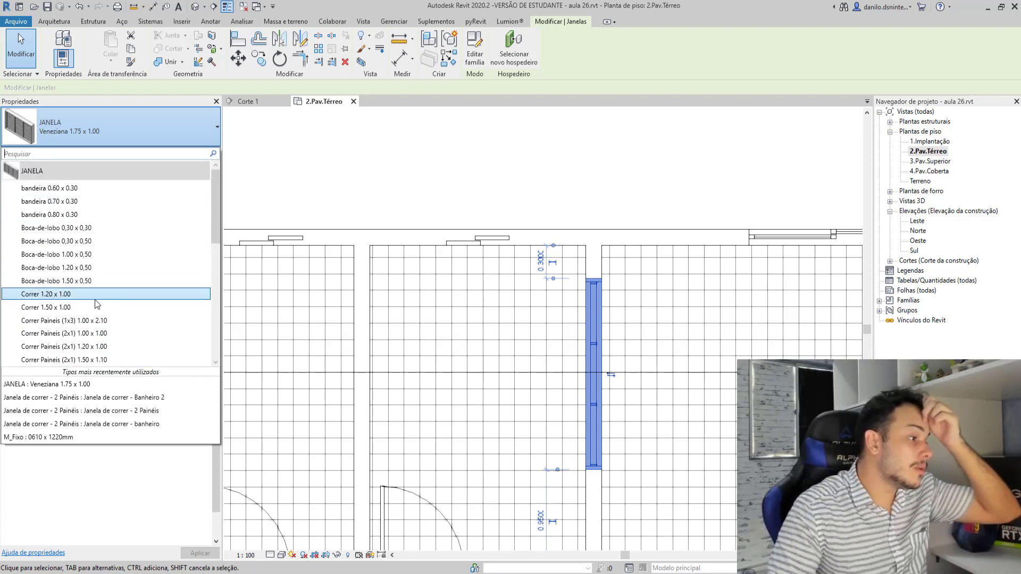
{"action": "mouse_move", "coordinate": [46, 295]}
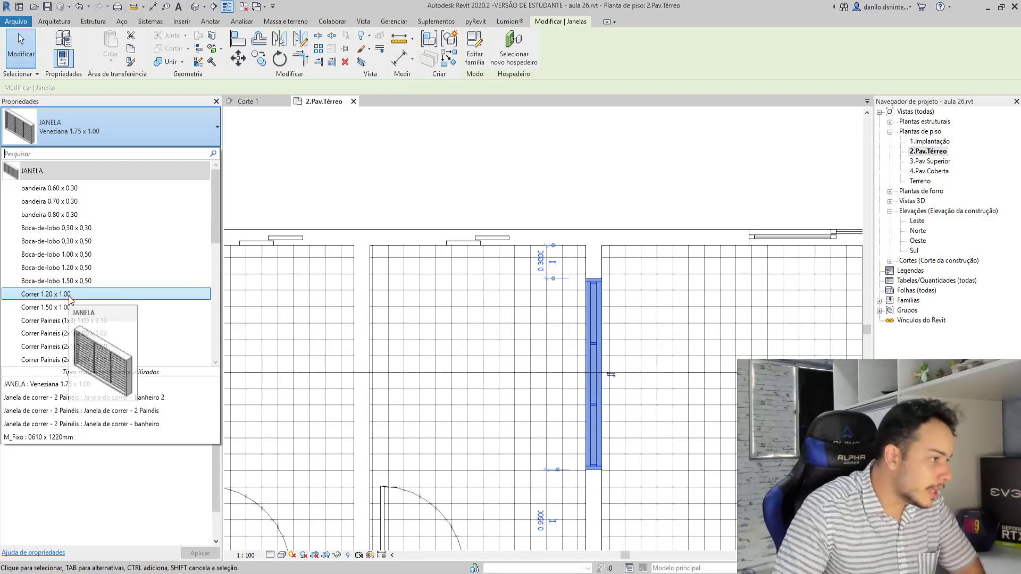
{"action": "left_click", "coordinate": [69, 295]}
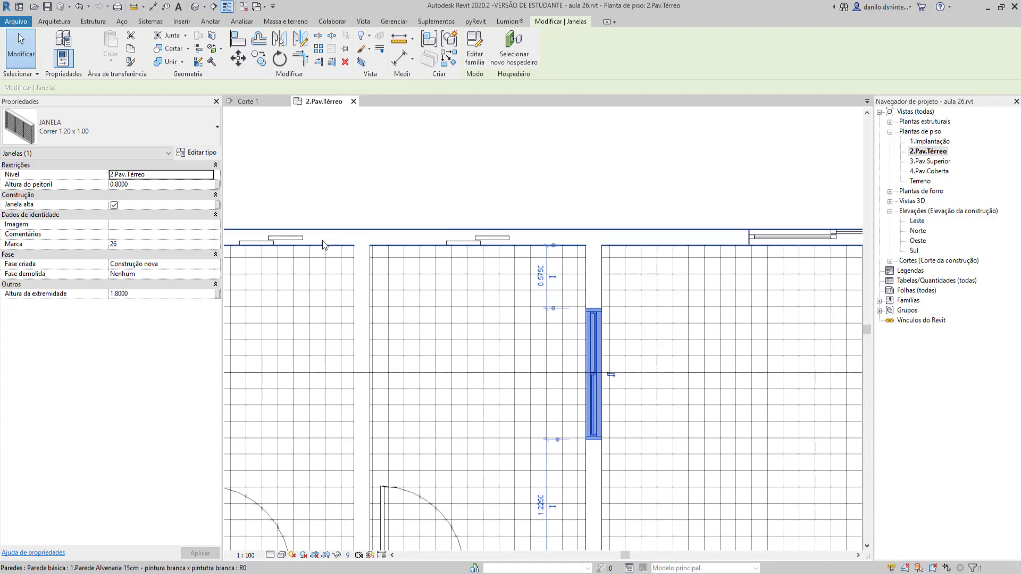
Duplicate the type as Correr .60 x .60 with Largura Total 0.6 and apply it
{"action": "left_click", "coordinate": [197, 152]}
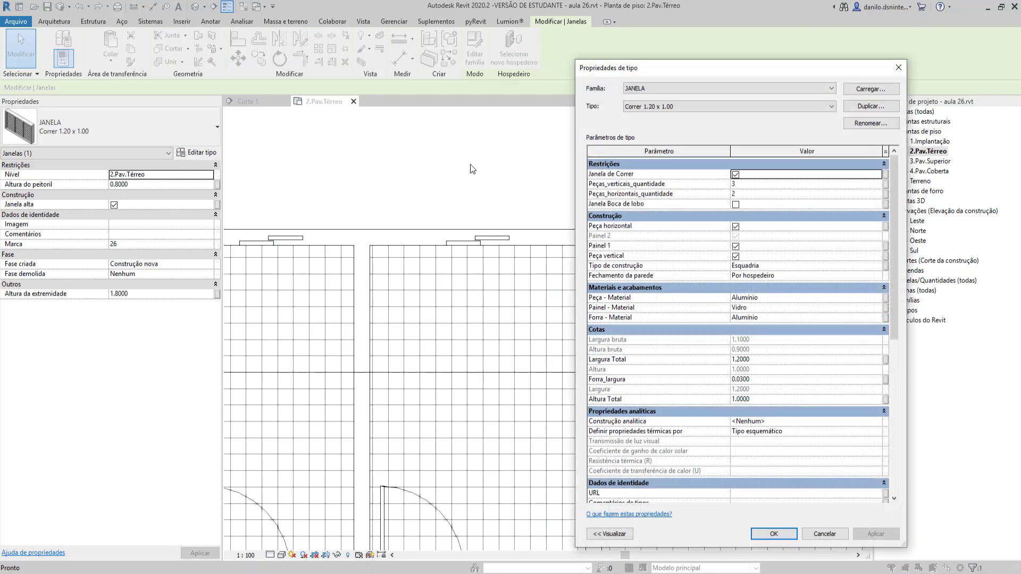
{"action": "left_click", "coordinate": [886, 107]}
{"action": "type", "text": "Correr .60 x .60"}
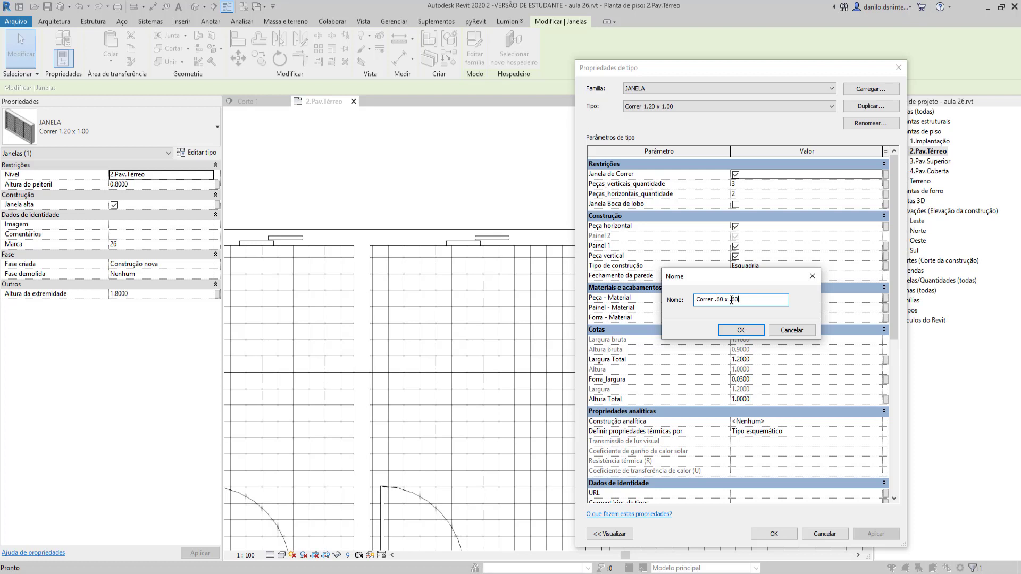
{"action": "key", "text": "Return"}
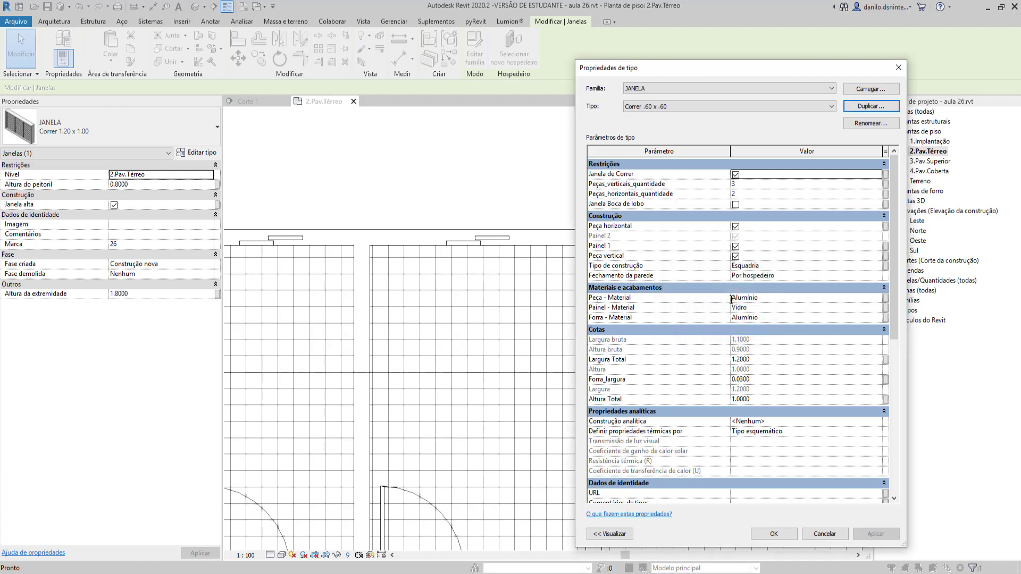
{"action": "left_click", "coordinate": [773, 360]}
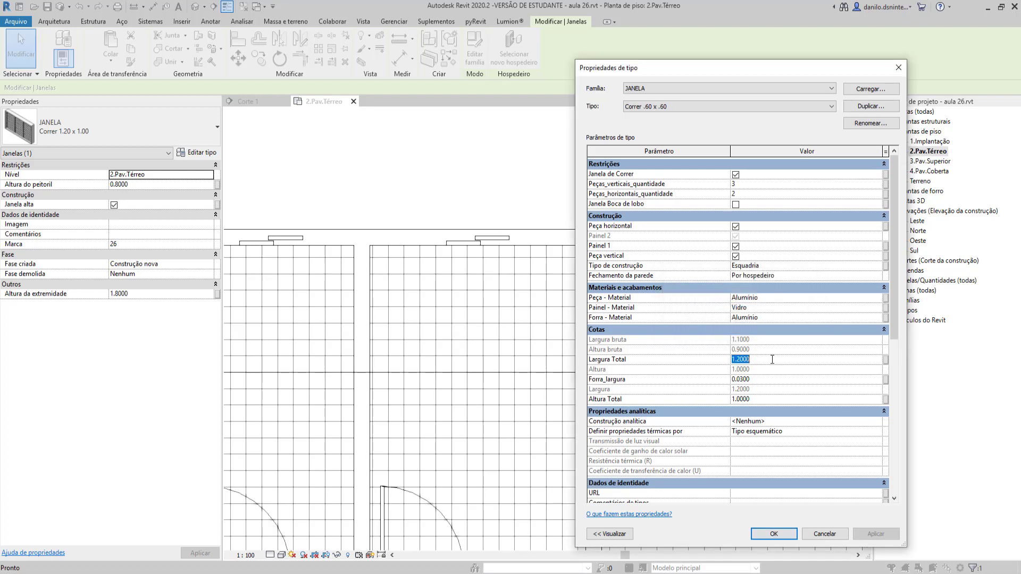
{"action": "type", "text": "0.6"}
{"action": "key", "text": "Return"}
{"action": "left_click", "coordinate": [774, 536]}
{"action": "left_click", "coordinate": [774, 534]}
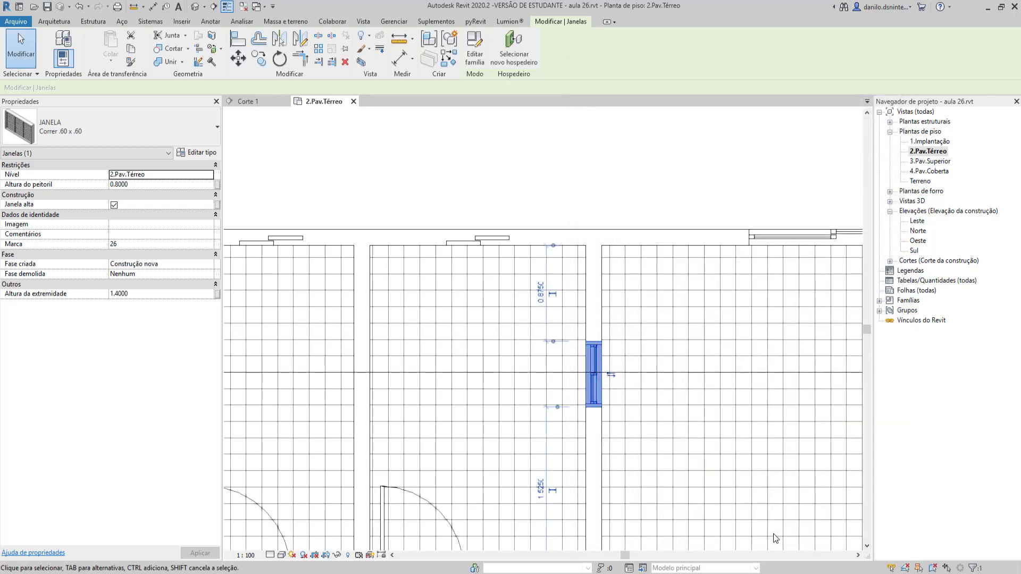
Zoom around the plan and inspect the sliding window on the top wall
{"action": "left_click", "coordinate": [660, 335]}
{"action": "scroll", "coordinate": [576, 343], "scroll_direction": "up", "scroll_amount": 1}
{"action": "scroll", "coordinate": [576, 343], "scroll_direction": "up", "scroll_amount": 1}
{"action": "scroll", "coordinate": [576, 344], "scroll_direction": "up", "scroll_amount": 1}
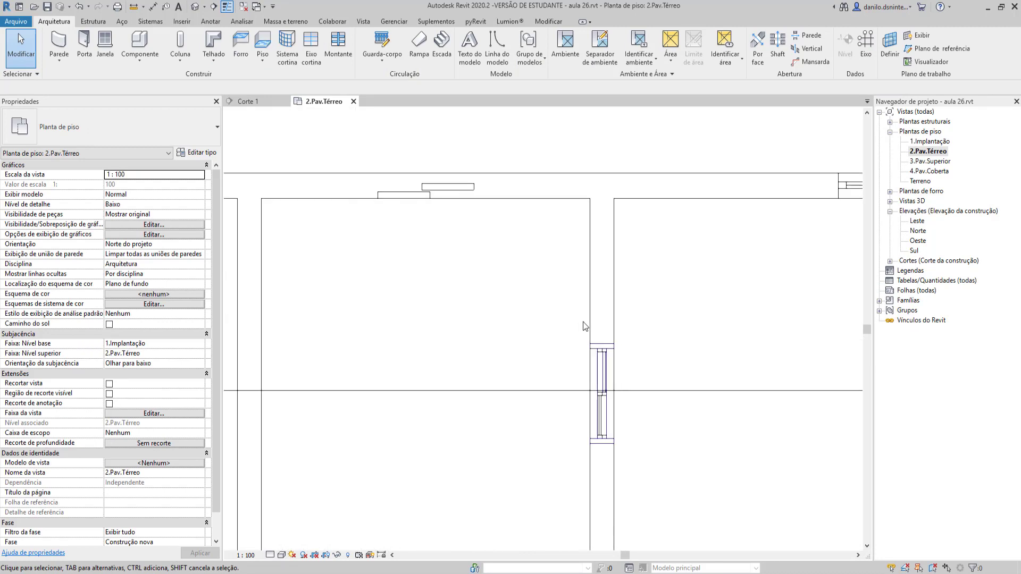
{"action": "scroll", "coordinate": [584, 326], "scroll_direction": "up", "scroll_amount": 1}
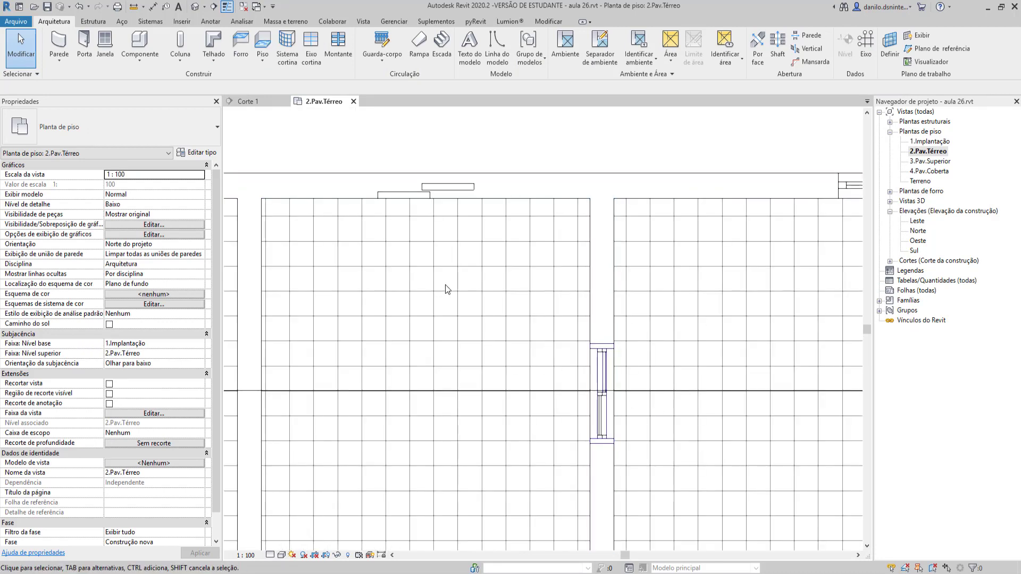
{"action": "scroll", "coordinate": [538, 289], "scroll_direction": "down", "scroll_amount": 1}
{"action": "scroll", "coordinate": [532, 287], "scroll_direction": "down", "scroll_amount": 1}
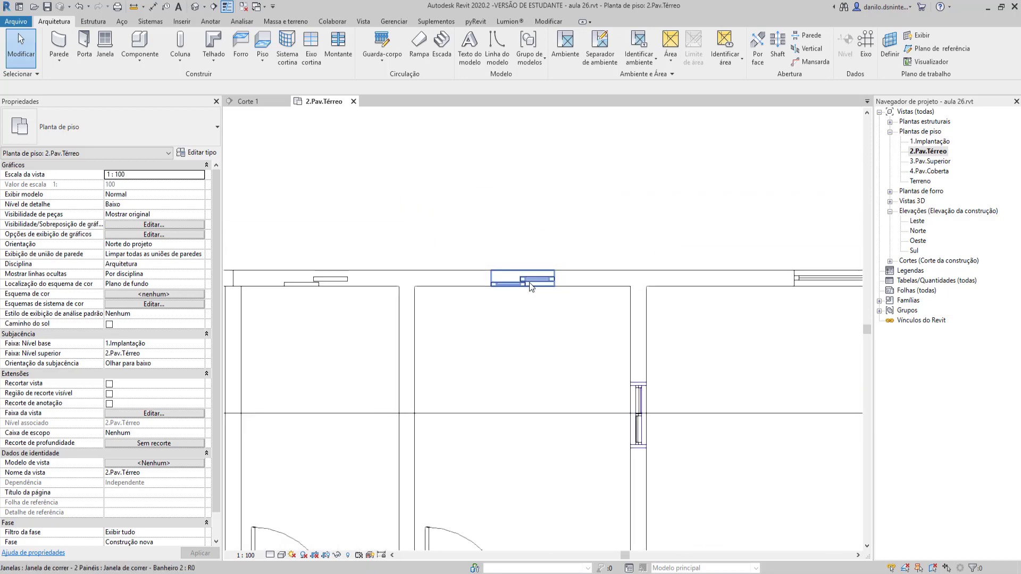
{"action": "scroll", "coordinate": [532, 287], "scroll_direction": "down", "scroll_amount": 1}
{"action": "left_click", "coordinate": [532, 287]}
{"action": "key", "text": "Escape"}
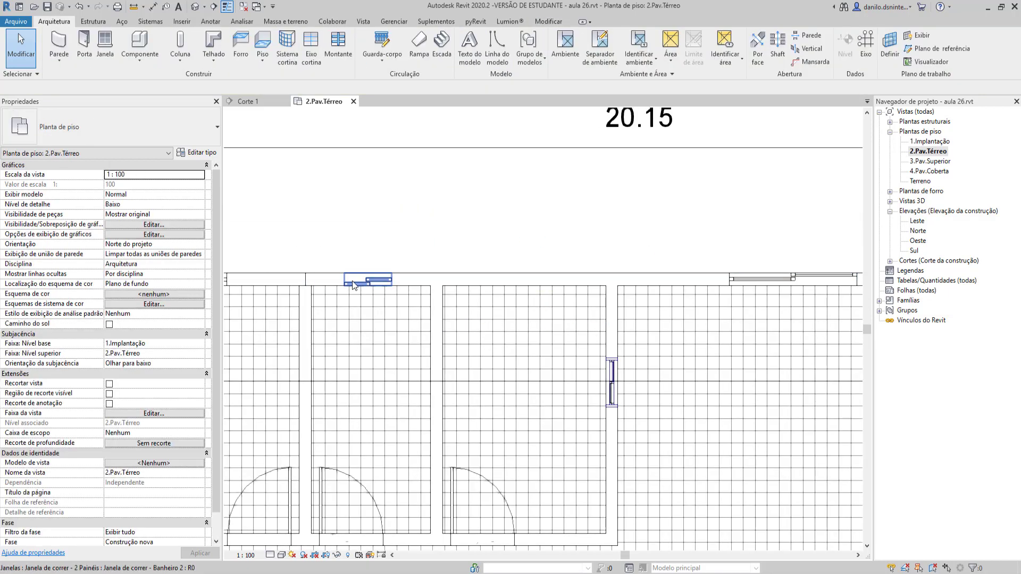
Check the resized window near the 20.15 label, then start the Window tool with WN
{"action": "scroll", "coordinate": [362, 284], "scroll_direction": "up", "scroll_amount": 1}
{"action": "scroll", "coordinate": [367, 284], "scroll_direction": "down", "scroll_amount": 1}
{"action": "scroll", "coordinate": [476, 160], "scroll_direction": "down", "scroll_amount": 1}
{"action": "scroll", "coordinate": [713, 445], "scroll_direction": "down", "scroll_amount": 1}
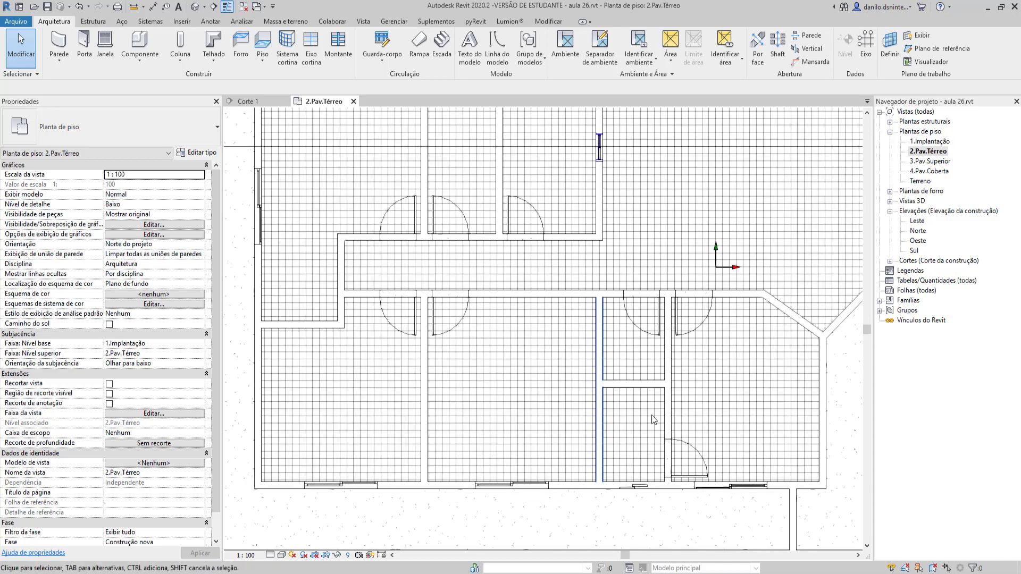
{"action": "scroll", "coordinate": [621, 463], "scroll_direction": "up", "scroll_amount": 2}
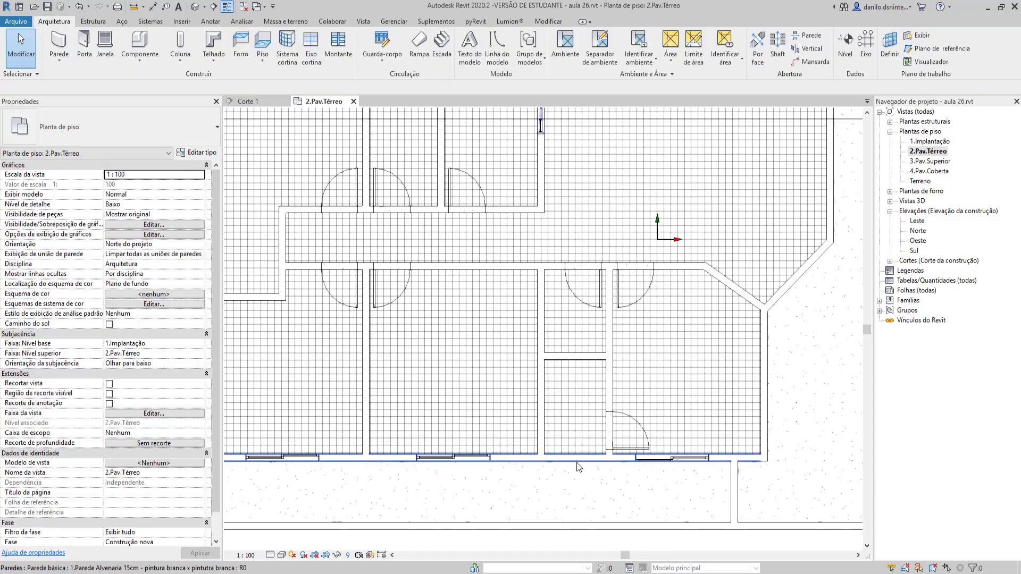
{"action": "middle_click_drag", "start_coordinate": [429, 185], "coordinate": [482, 366]}
{"action": "scroll", "coordinate": [529, 214], "scroll_direction": "up", "scroll_amount": 2}
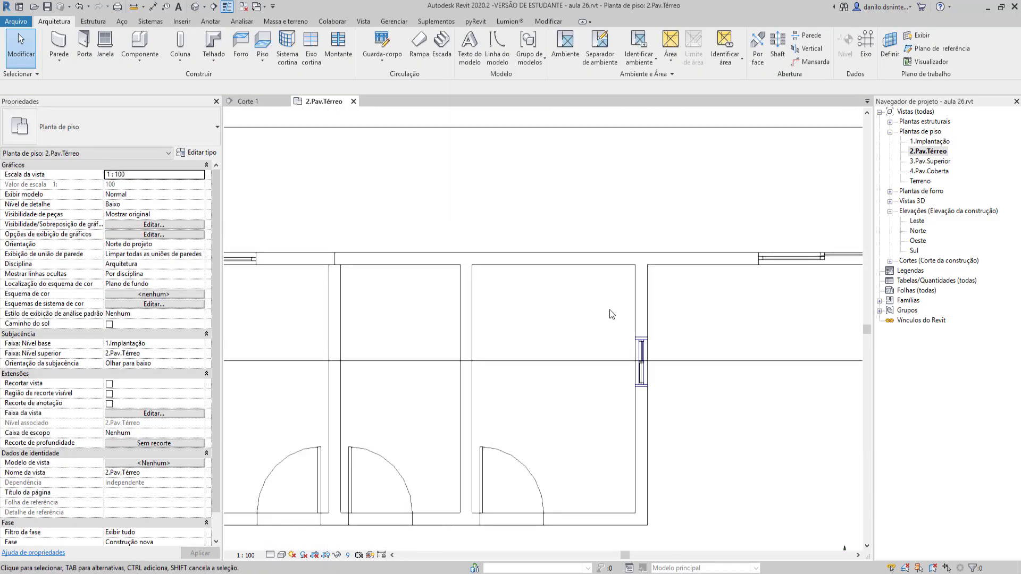
{"action": "left_click", "coordinate": [638, 351]}
{"action": "key", "text": "Escape"}
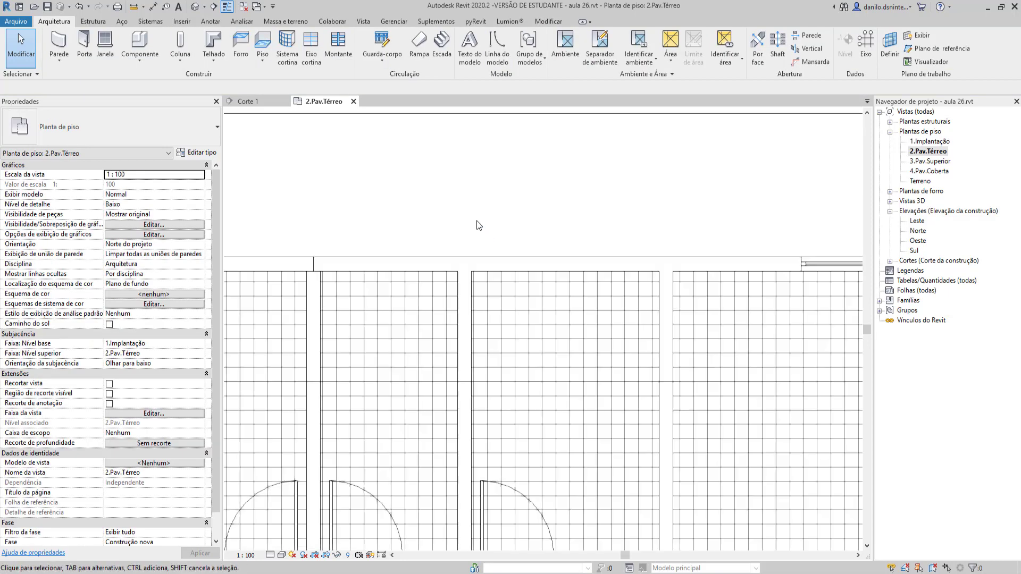
{"action": "key", "text": "w"}
{"action": "key", "text": "n"}
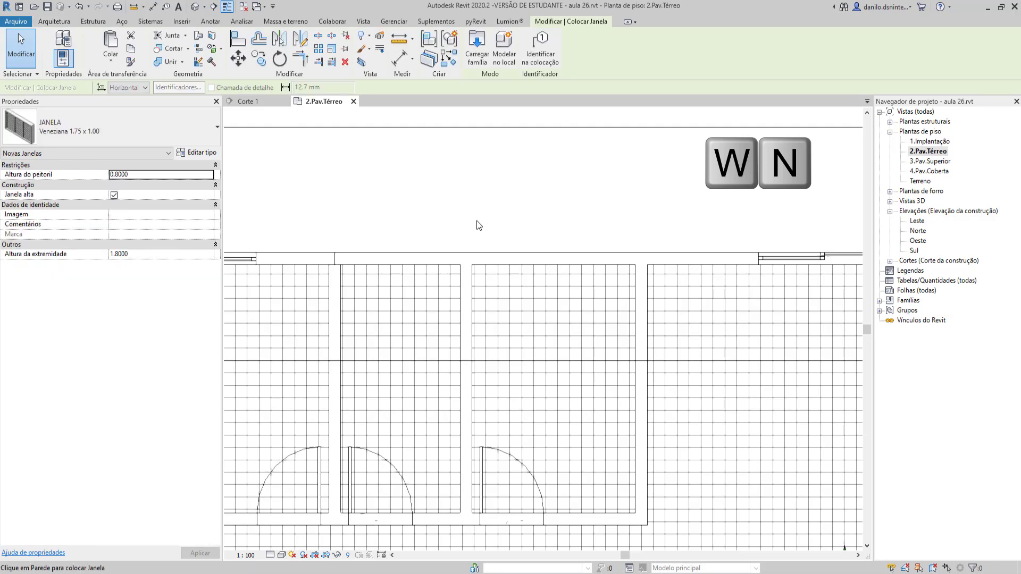
Choose the JANELA Correr .60 x .60 type for the new window
{"action": "left_click", "coordinate": [117, 127]}
{"action": "scroll", "coordinate": [109, 196], "scroll_direction": "up", "scroll_amount": 3}
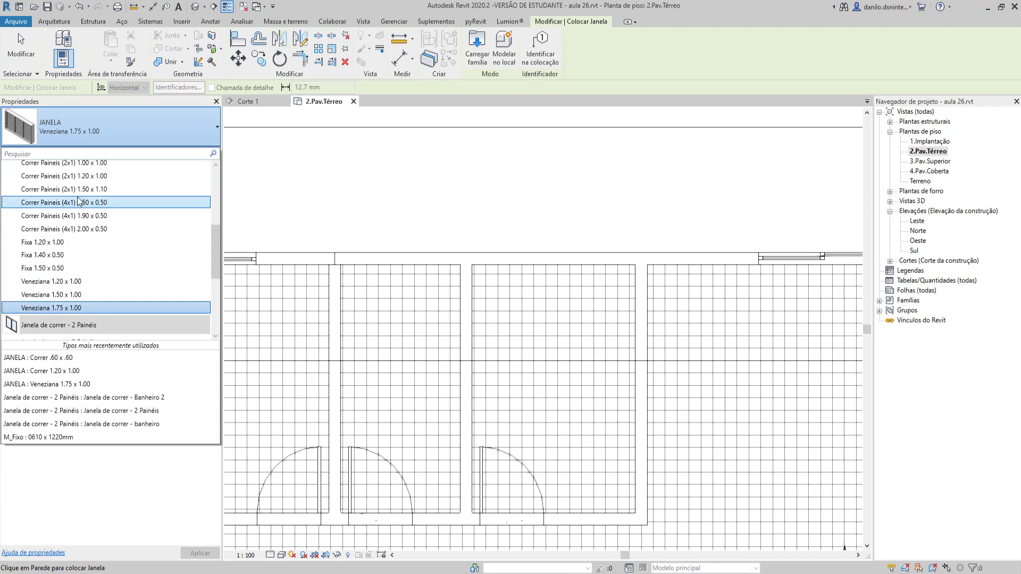
{"action": "scroll", "coordinate": [58, 205], "scroll_direction": "up", "scroll_amount": 3}
{"action": "scroll", "coordinate": [59, 205], "scroll_direction": "down", "scroll_amount": 2}
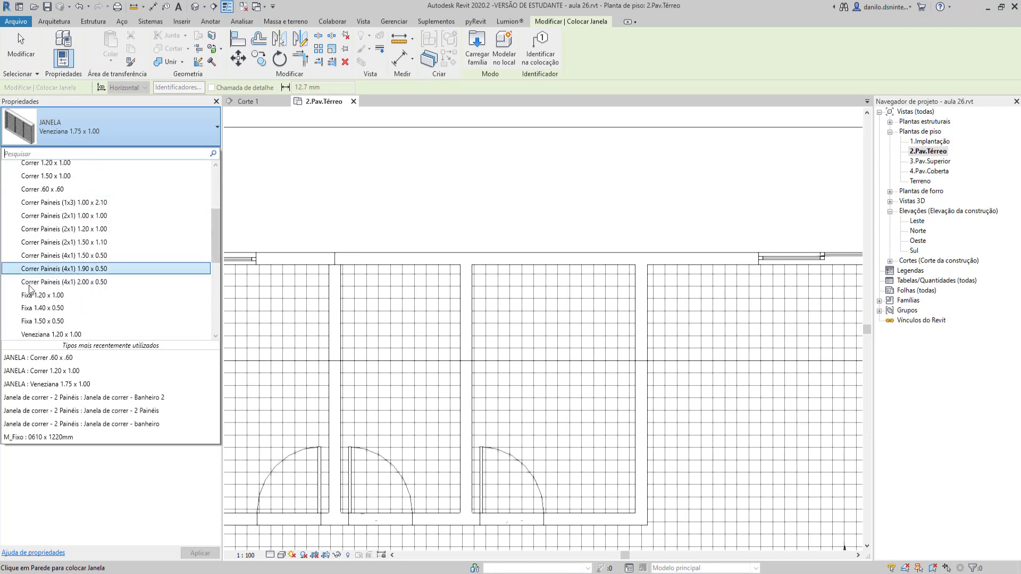
{"action": "scroll", "coordinate": [48, 229], "scroll_direction": "up", "scroll_amount": 2}
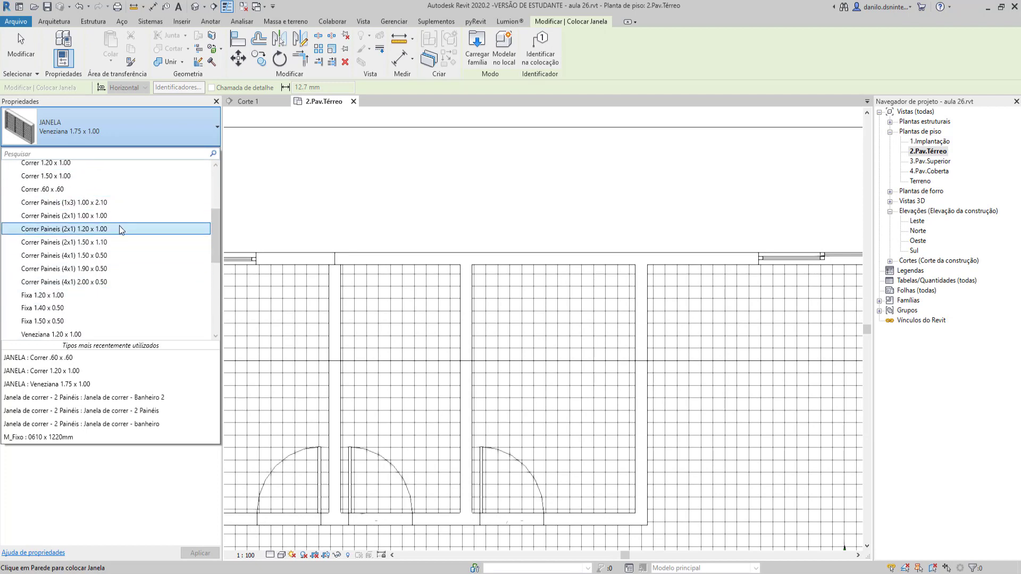
{"action": "left_click", "coordinate": [41, 191]}
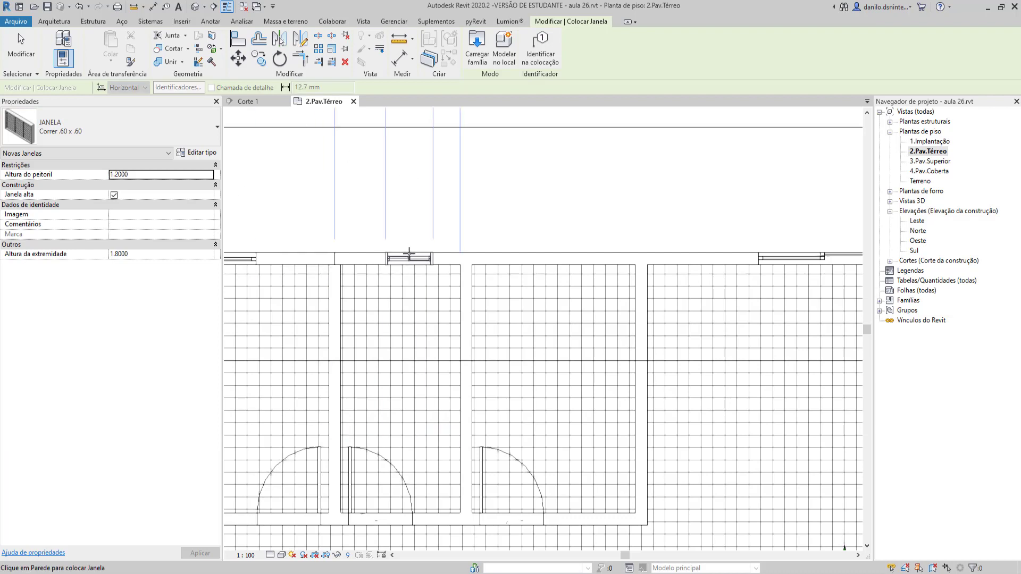
Place Correr .60 x .60 windows in the top and bottom walls
{"action": "left_click", "coordinate": [400, 256]}
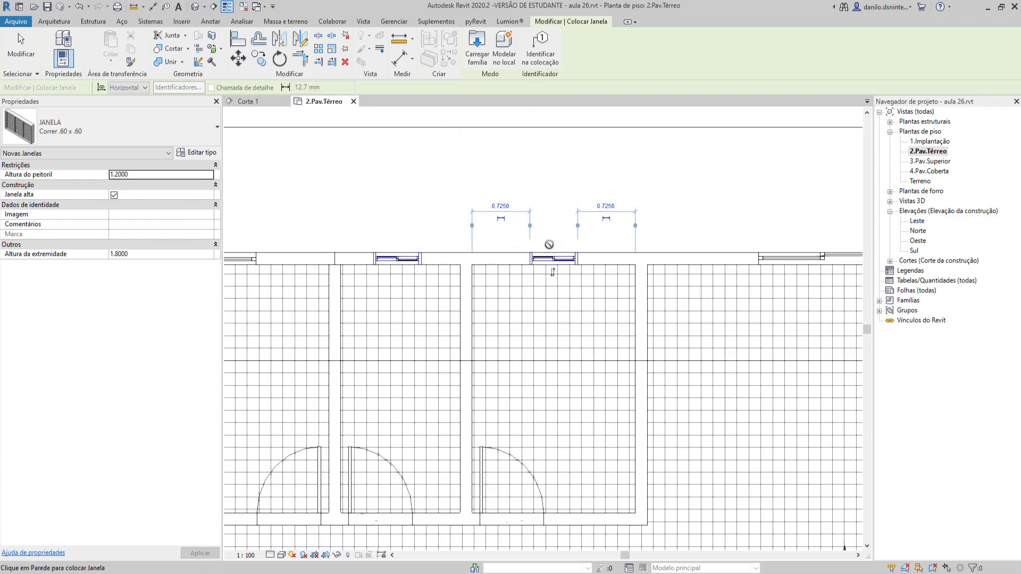
{"action": "scroll", "coordinate": [554, 258], "scroll_direction": "down", "scroll_amount": 5}
{"action": "scroll", "coordinate": [598, 460], "scroll_direction": "up", "scroll_amount": 3}
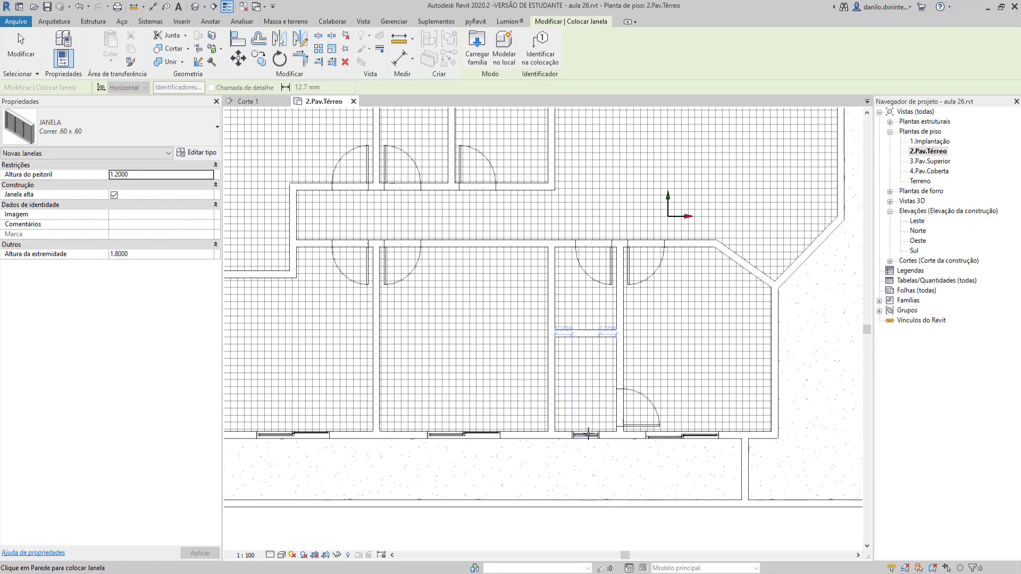
{"action": "left_click", "coordinate": [588, 433]}
{"action": "key", "text": "Escape"}
{"action": "key", "text": "Escape"}
Select the two top-wall windows and the bottom-wall window together
{"action": "scroll", "coordinate": [508, 486], "scroll_direction": "down", "scroll_amount": 2}
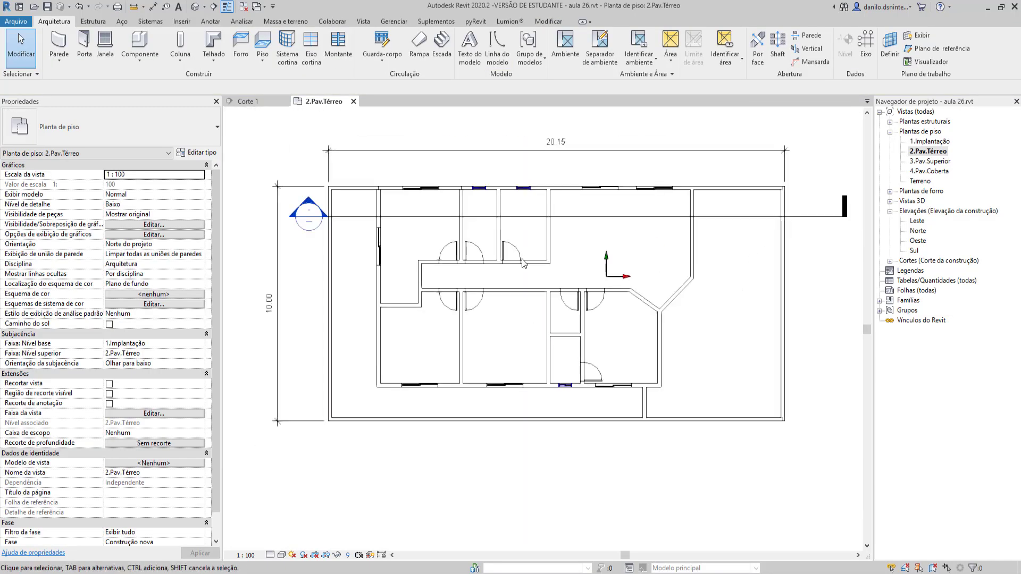
{"action": "scroll", "coordinate": [481, 300], "scroll_direction": "up", "scroll_amount": 3}
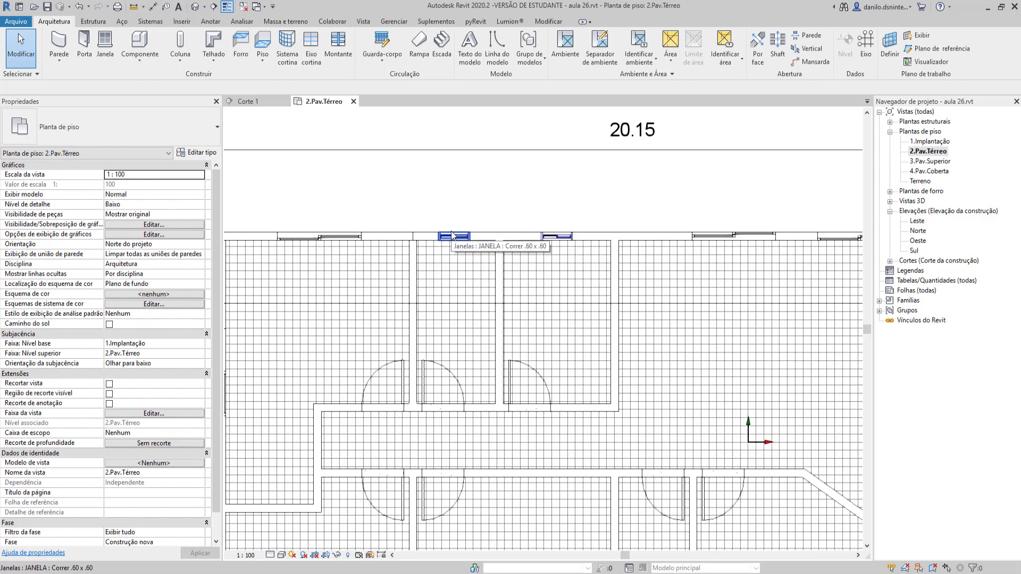
{"action": "left_click", "coordinate": [452, 236]}
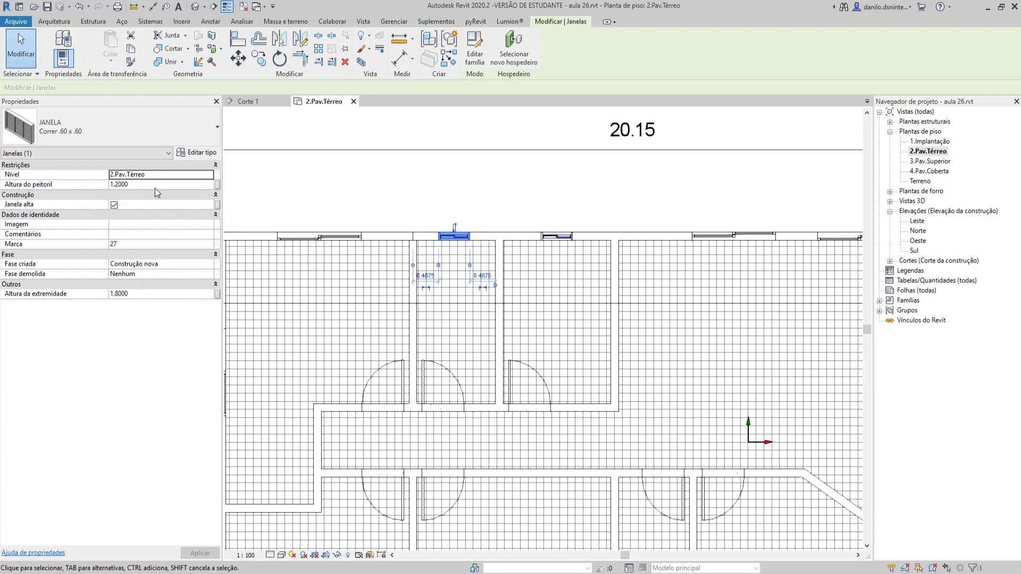
{"action": "left_click", "coordinate": [557, 237], "text": "ctrl"}
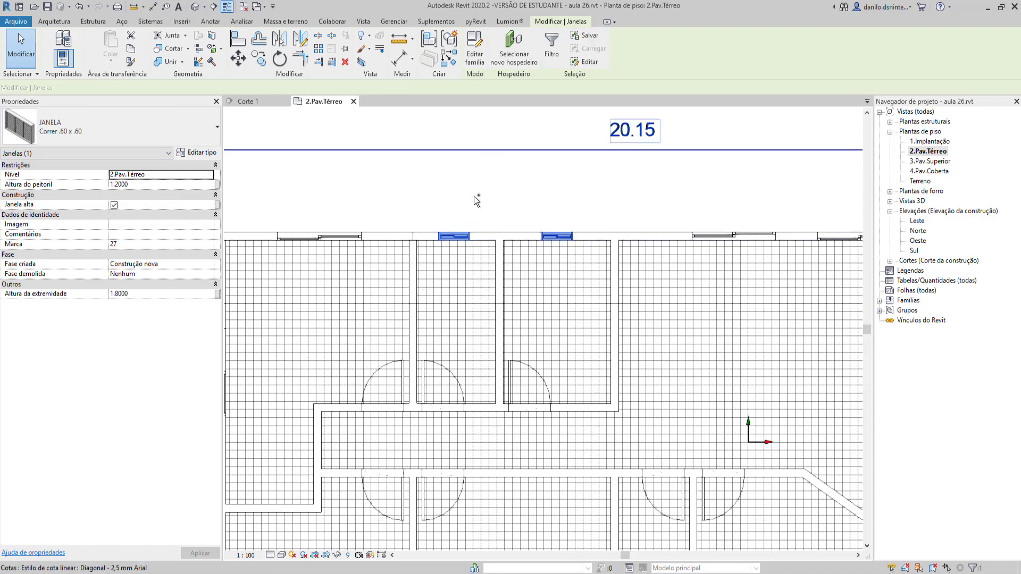
{"action": "scroll", "coordinate": [580, 221], "scroll_direction": "down", "scroll_amount": 2}
{"action": "scroll", "coordinate": [578, 430], "scroll_direction": "up", "scroll_amount": 1}
{"action": "left_click", "coordinate": [561, 418], "text": "ctrl"}
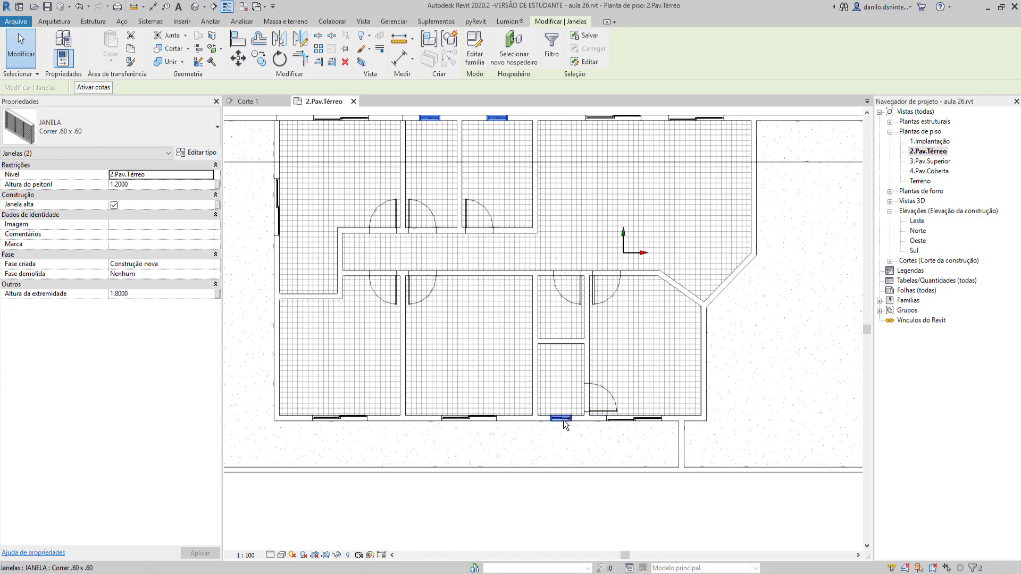
{"action": "middle_click_drag", "start_coordinate": [420, 218], "coordinate": [424, 354]}
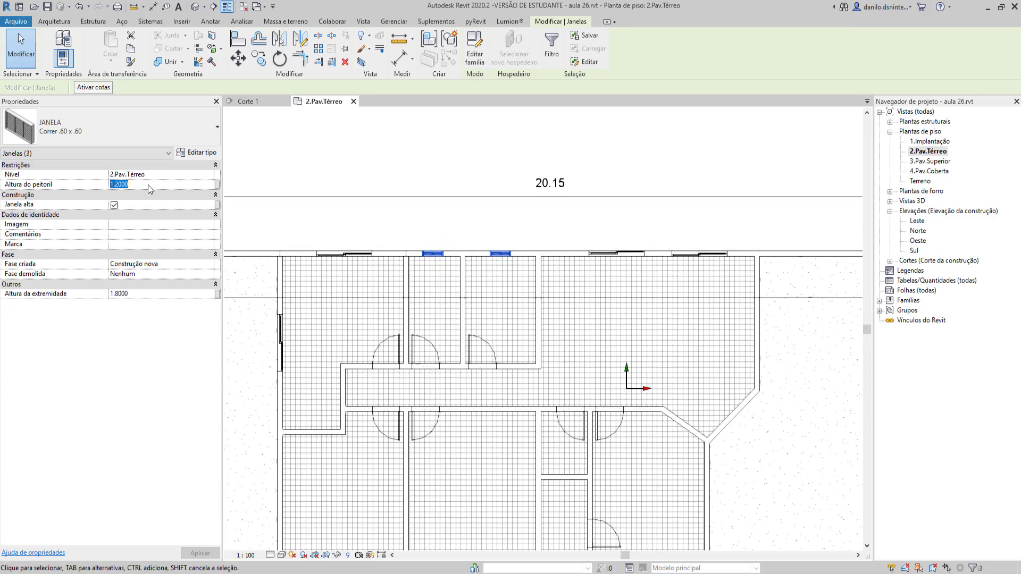
Set their sill height to 1, then deselect and check a window
{"action": "type", "text": "1"}
{"action": "scroll", "coordinate": [433, 245], "scroll_direction": "up", "scroll_amount": 5}
{"action": "left_click", "coordinate": [465, 207]}
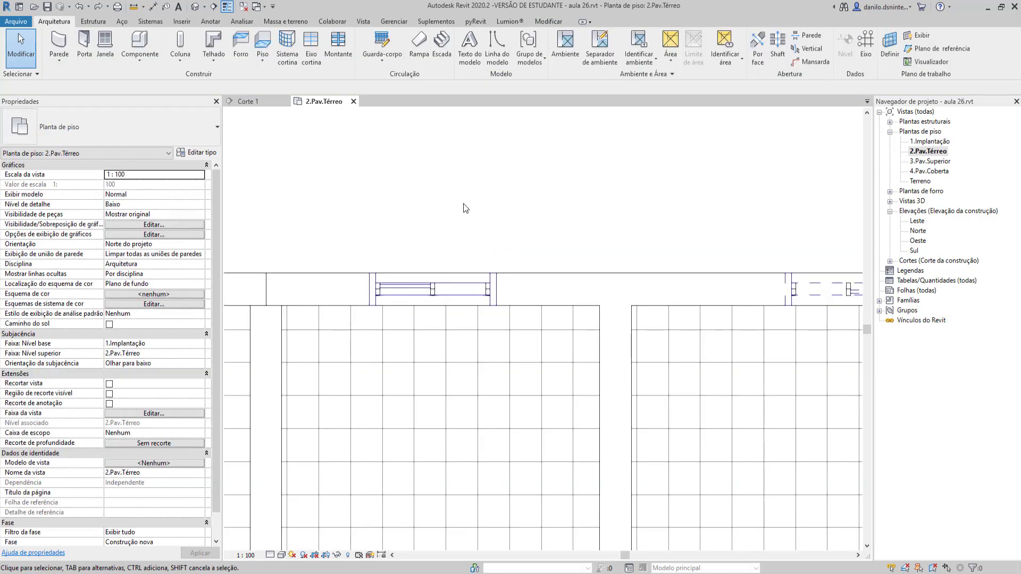
{"action": "left_click", "coordinate": [400, 282]}
{"action": "left_click", "coordinate": [417, 229]}
{"action": "scroll", "coordinate": [462, 280], "scroll_direction": "up", "scroll_amount": 2}
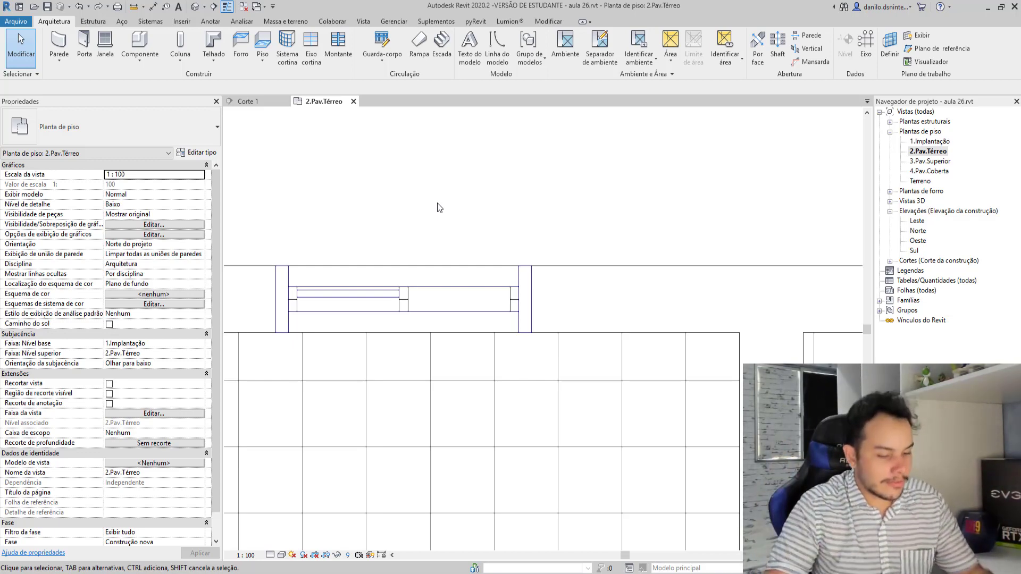
Open Visibility/Graphics Overrides with VG and scroll the category list to Janelas
{"action": "key", "text": "v"}
{"action": "key", "text": "g"}
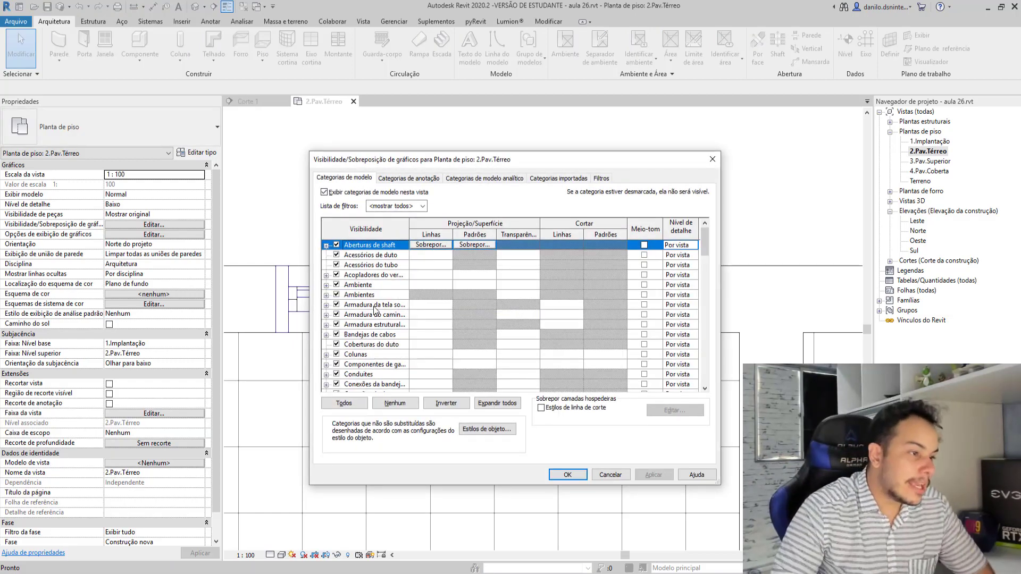
{"action": "scroll", "coordinate": [375, 308], "scroll_direction": "down", "scroll_amount": 4}
{"action": "scroll", "coordinate": [375, 309], "scroll_direction": "down", "scroll_amount": 1}
{"action": "scroll", "coordinate": [376, 308], "scroll_direction": "down", "scroll_amount": 1}
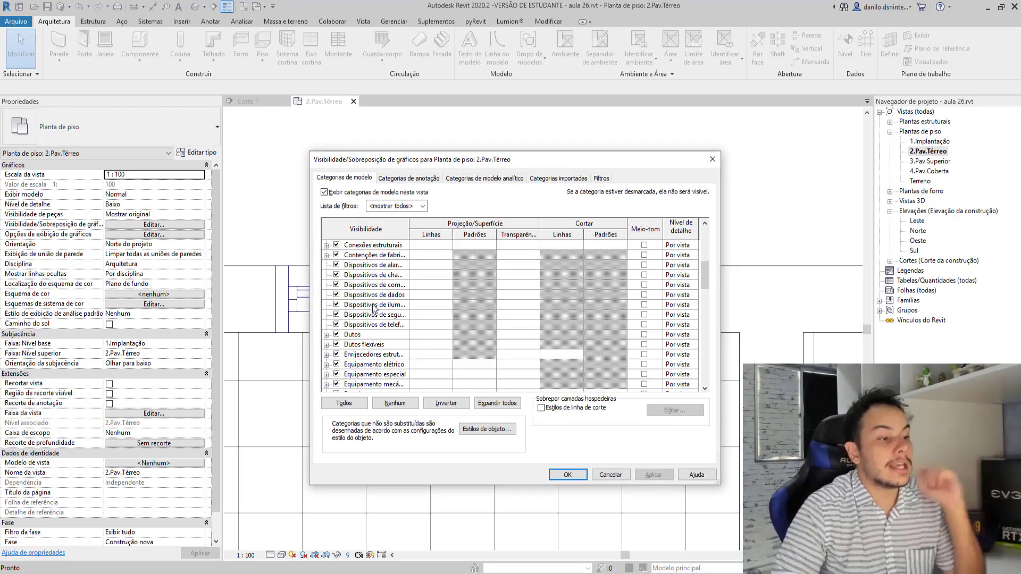
{"action": "scroll", "coordinate": [375, 308], "scroll_direction": "down", "scroll_amount": 1}
{"action": "scroll", "coordinate": [375, 309], "scroll_direction": "down", "scroll_amount": 2}
{"action": "scroll", "coordinate": [375, 308], "scroll_direction": "down", "scroll_amount": 2}
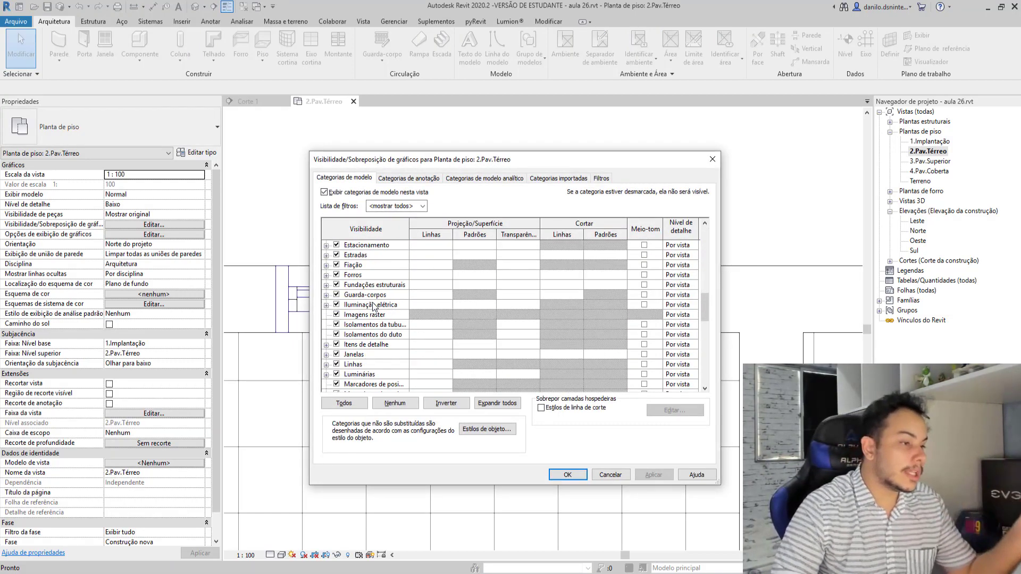
{"action": "scroll", "coordinate": [376, 308], "scroll_direction": "down", "scroll_amount": 2}
{"action": "scroll", "coordinate": [376, 307], "scroll_direction": "down", "scroll_amount": 2}
{"action": "scroll", "coordinate": [376, 308], "scroll_direction": "down", "scroll_amount": 1}
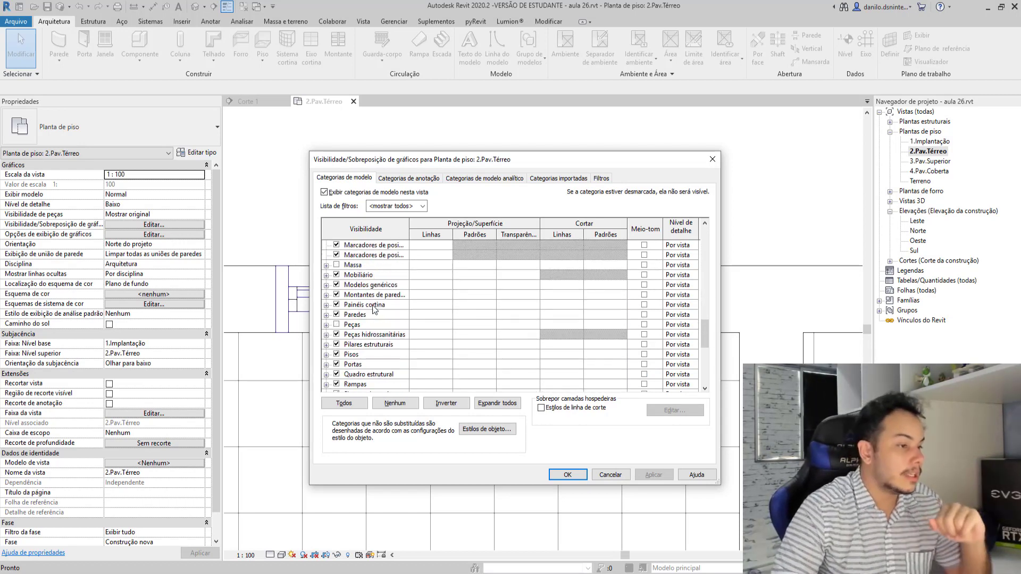
{"action": "scroll", "coordinate": [372, 312], "scroll_direction": "down", "scroll_amount": 2}
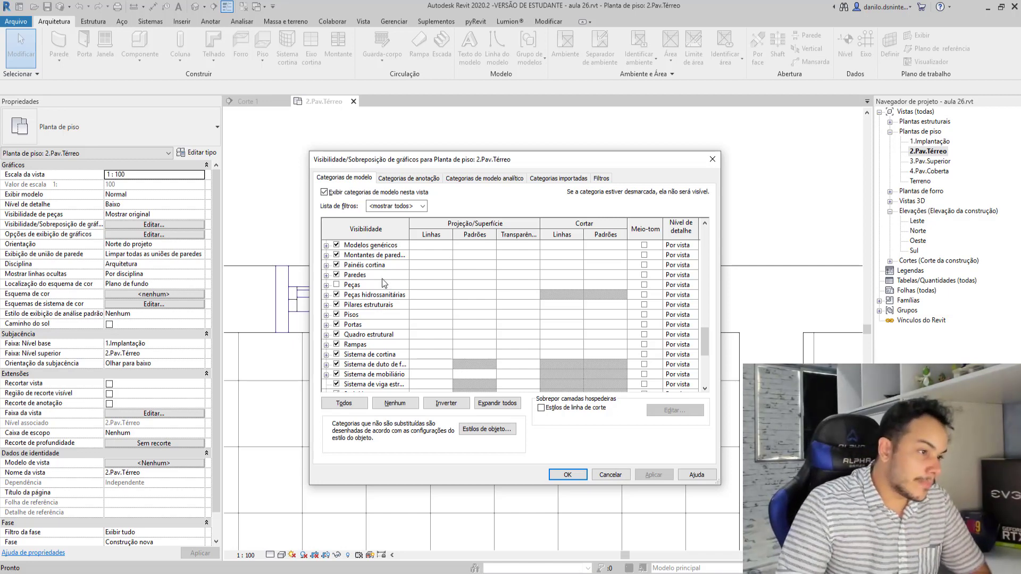
{"action": "scroll", "coordinate": [376, 299], "scroll_direction": "up", "scroll_amount": 1}
{"action": "scroll", "coordinate": [376, 300], "scroll_direction": "up", "scroll_amount": 2}
{"action": "scroll", "coordinate": [379, 299], "scroll_direction": "up", "scroll_amount": 2}
{"action": "scroll", "coordinate": [382, 298], "scroll_direction": "up", "scroll_amount": 2}
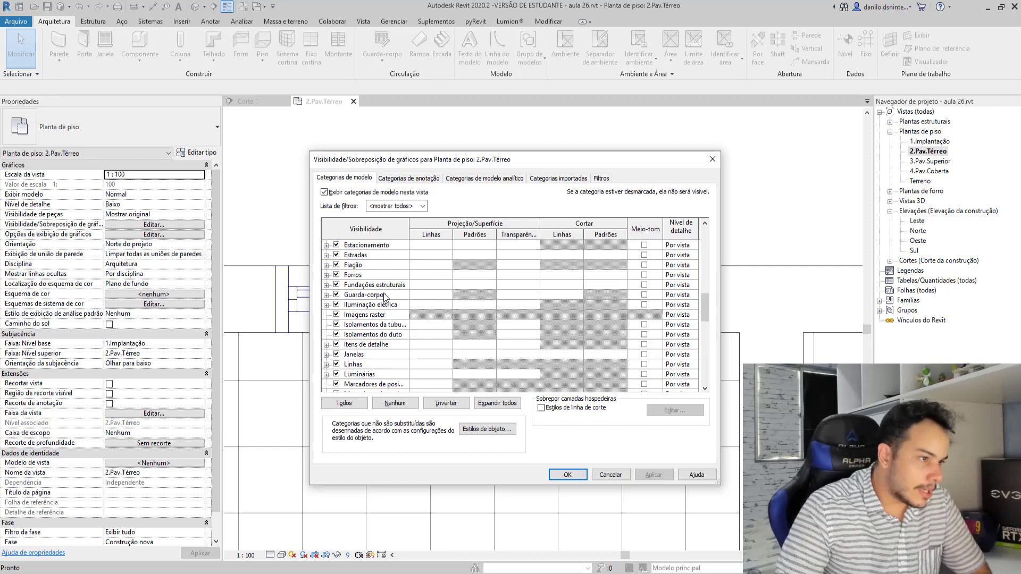
{"action": "scroll", "coordinate": [385, 297], "scroll_direction": "up", "scroll_amount": 1}
{"action": "scroll", "coordinate": [386, 297], "scroll_direction": "up", "scroll_amount": 1}
{"action": "scroll", "coordinate": [386, 297], "scroll_direction": "up", "scroll_amount": 1}
{"action": "scroll", "coordinate": [386, 297], "scroll_direction": "up", "scroll_amount": 1}
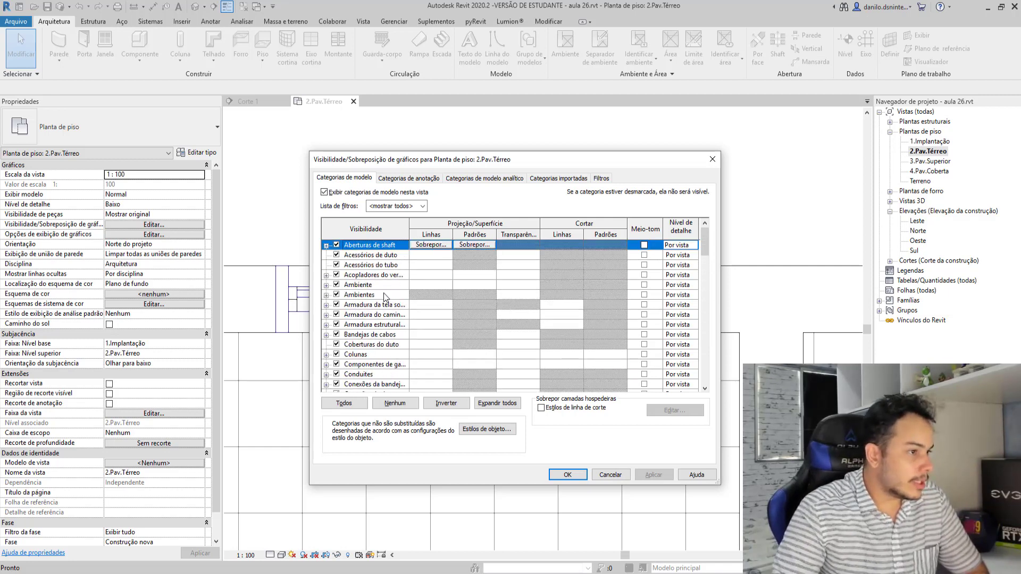
{"action": "scroll", "coordinate": [386, 296], "scroll_direction": "up", "scroll_amount": 1}
{"action": "scroll", "coordinate": [386, 297], "scroll_direction": "down", "scroll_amount": 3}
{"action": "scroll", "coordinate": [367, 303], "scroll_direction": "down", "scroll_amount": 2}
{"action": "scroll", "coordinate": [327, 314], "scroll_direction": "down", "scroll_amount": 3}
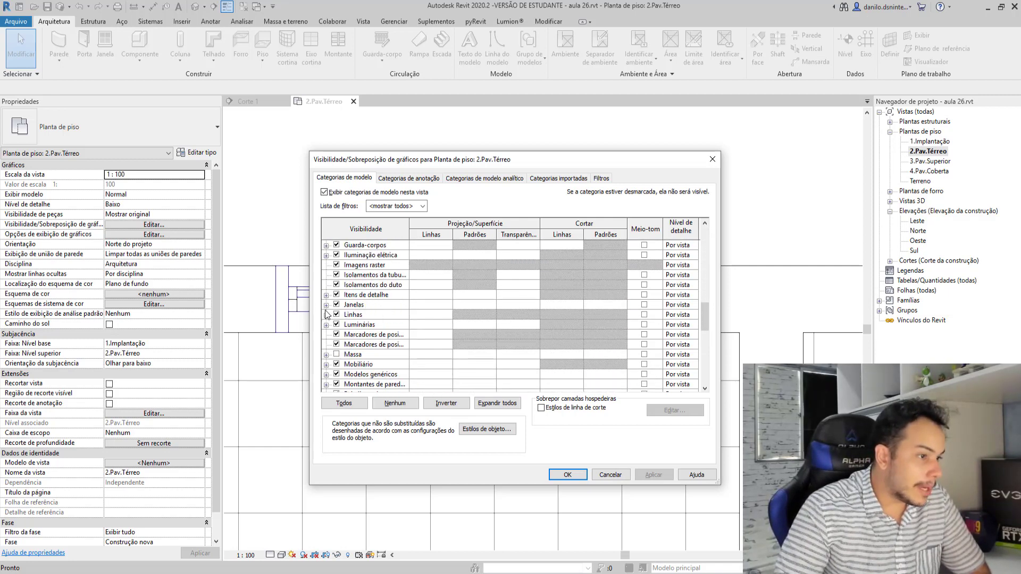
Expand Janelas to list its subcategories, including hidden lines, and bring up Estilos de objeto
{"action": "left_click", "coordinate": [326, 305]}
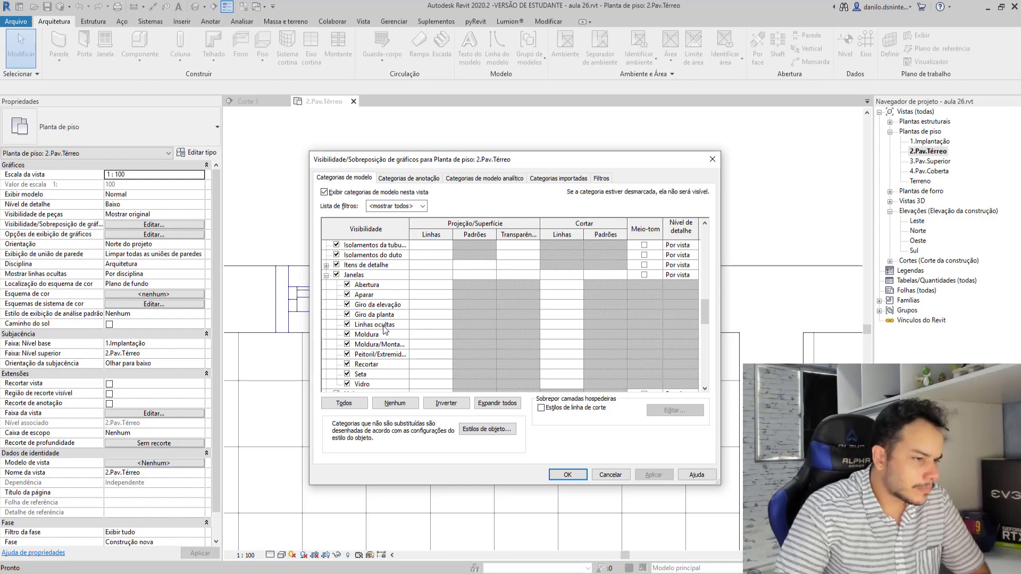
{"action": "scroll", "coordinate": [370, 283], "scroll_direction": "down", "scroll_amount": 1}
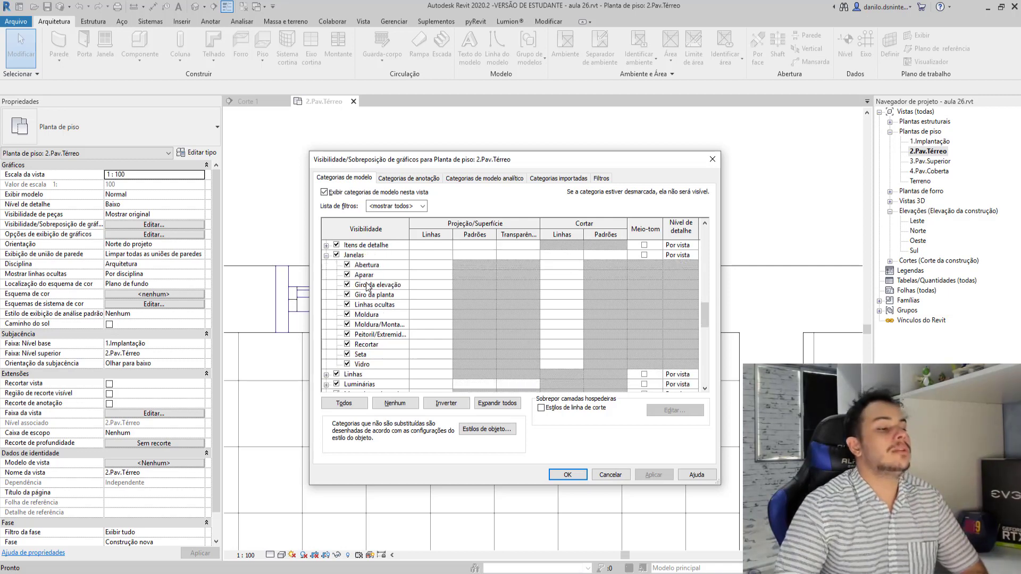
{"action": "scroll", "coordinate": [372, 282], "scroll_direction": "down", "scroll_amount": 1}
{"action": "scroll", "coordinate": [379, 276], "scroll_direction": "up", "scroll_amount": 2}
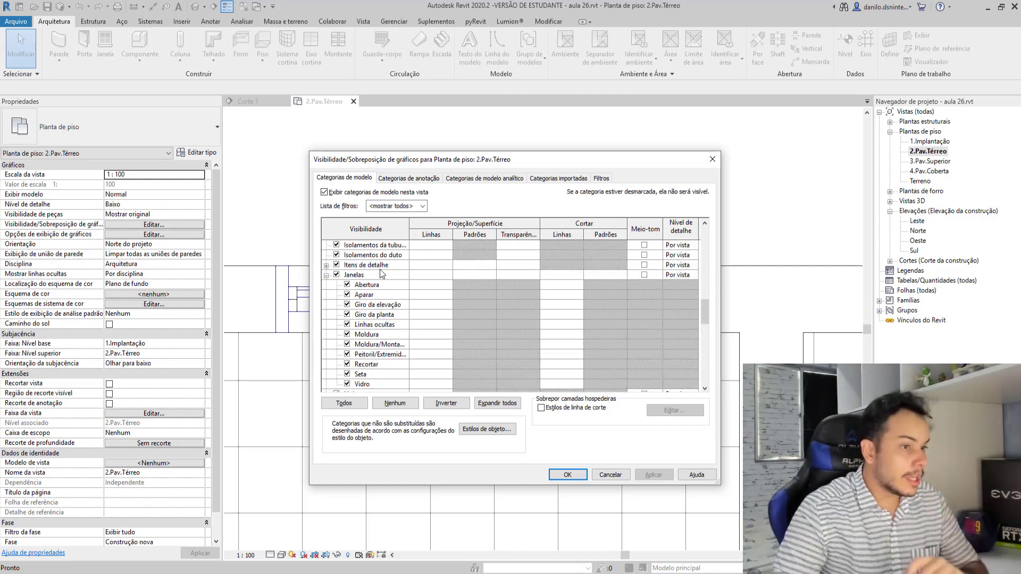
{"action": "scroll", "coordinate": [378, 276], "scroll_direction": "down", "scroll_amount": 1}
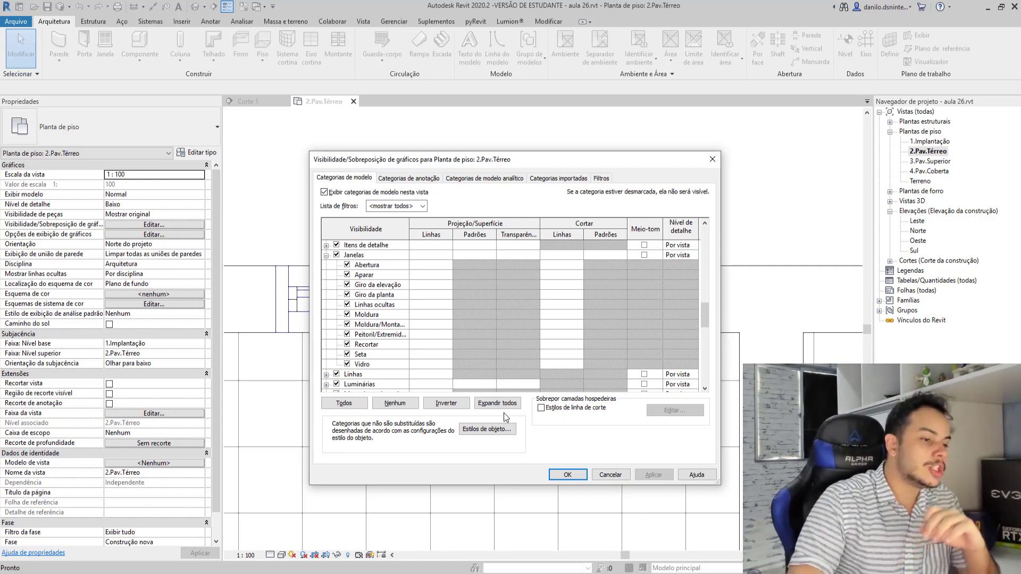
{"action": "left_click", "coordinate": [503, 431]}
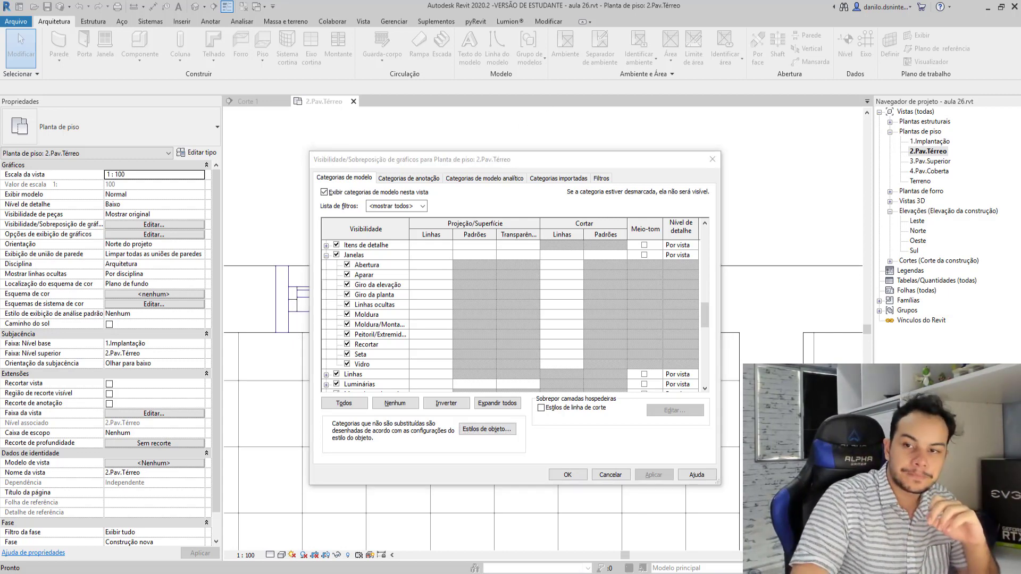
In Object Styles, expand the Janelas category to reveal its Linhas ocultas subcategory
{"action": "mouse_move", "coordinate": [477, 145]}
{"action": "left_mouse_down"}
{"action": "mouse_move", "coordinate": [446, 118]}
{"action": "mouse_move", "coordinate": [482, 127]}
{"action": "left_mouse_up"}
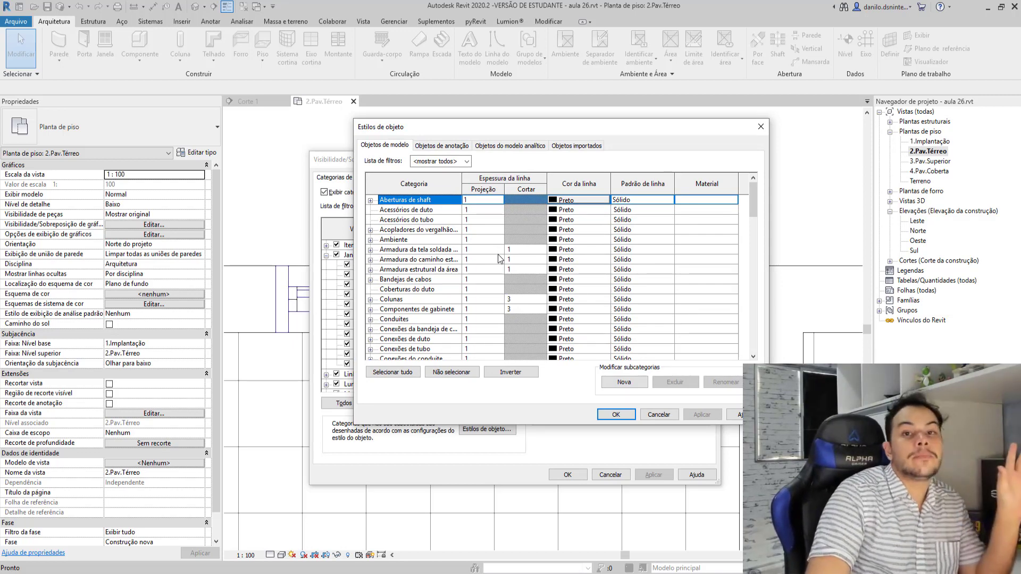
{"action": "scroll", "coordinate": [458, 259], "scroll_direction": "down", "scroll_amount": 2}
{"action": "scroll", "coordinate": [458, 259], "scroll_direction": "down", "scroll_amount": 2}
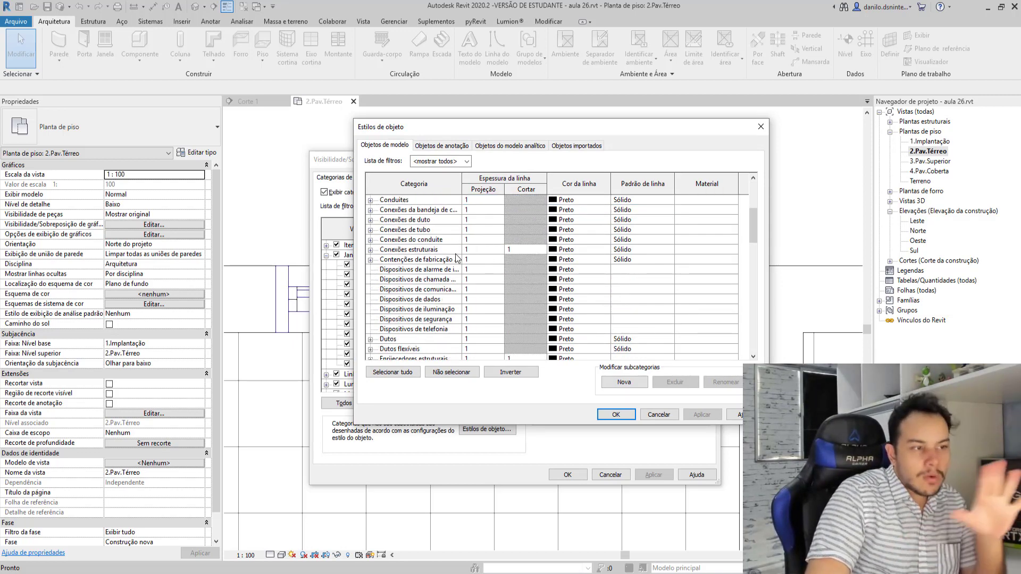
{"action": "scroll", "coordinate": [458, 259], "scroll_direction": "down", "scroll_amount": 2}
{"action": "scroll", "coordinate": [458, 259], "scroll_direction": "down", "scroll_amount": 1}
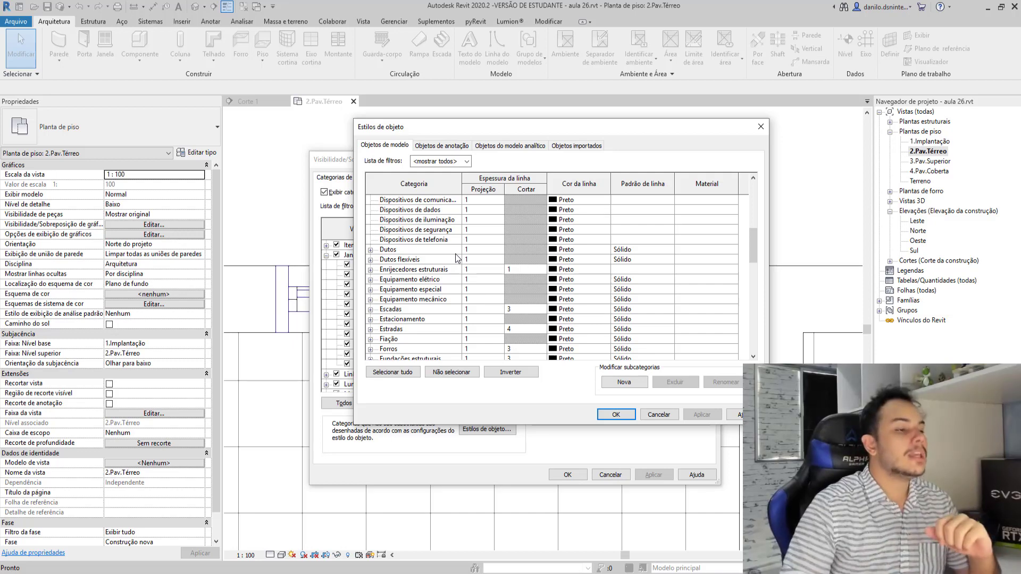
{"action": "scroll", "coordinate": [418, 325], "scroll_direction": "down", "scroll_amount": 2}
{"action": "scroll", "coordinate": [409, 261], "scroll_direction": "down", "scroll_amount": 1}
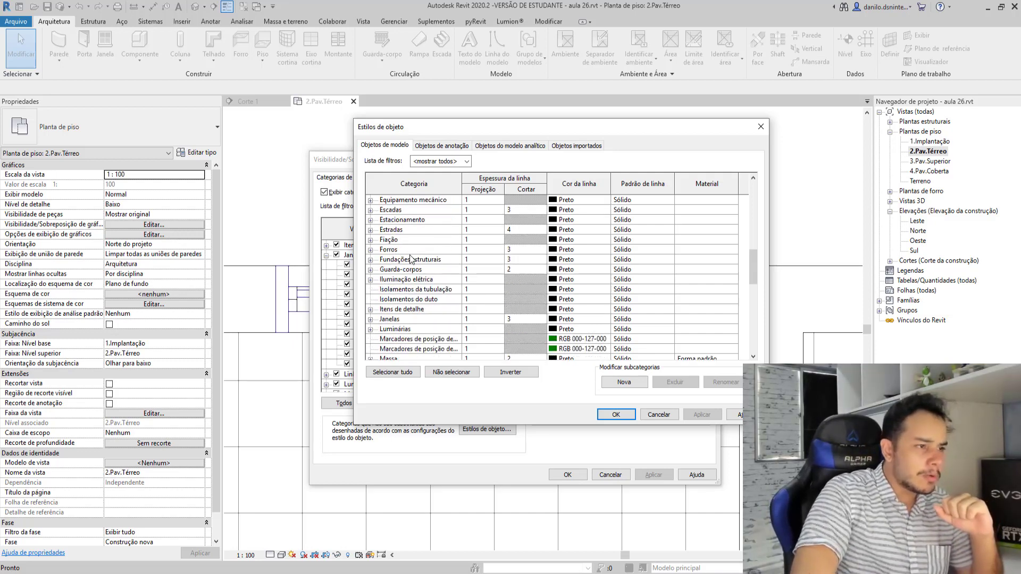
{"action": "scroll", "coordinate": [404, 267], "scroll_direction": "down", "scroll_amount": 2}
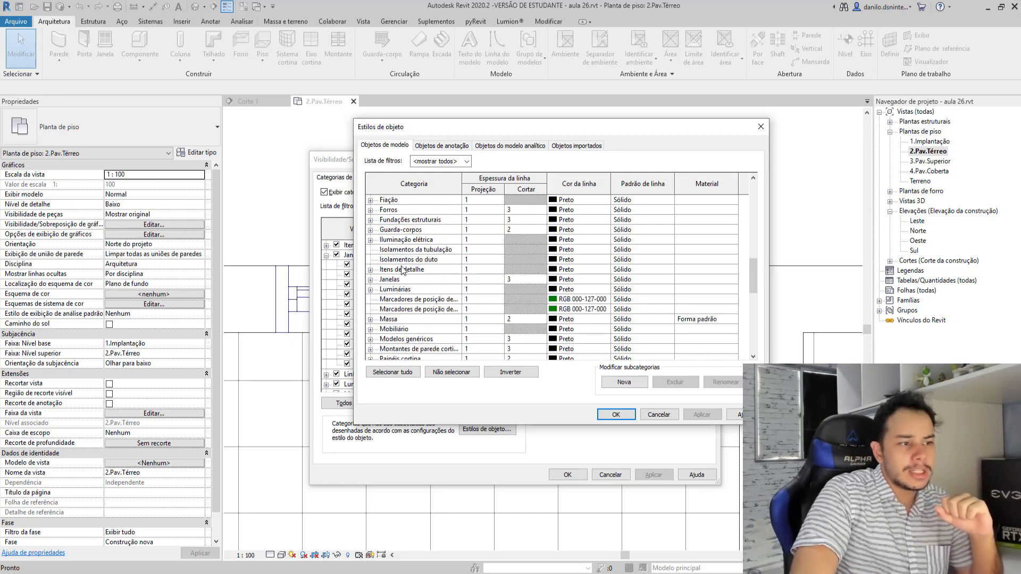
{"action": "left_click", "coordinate": [371, 280]}
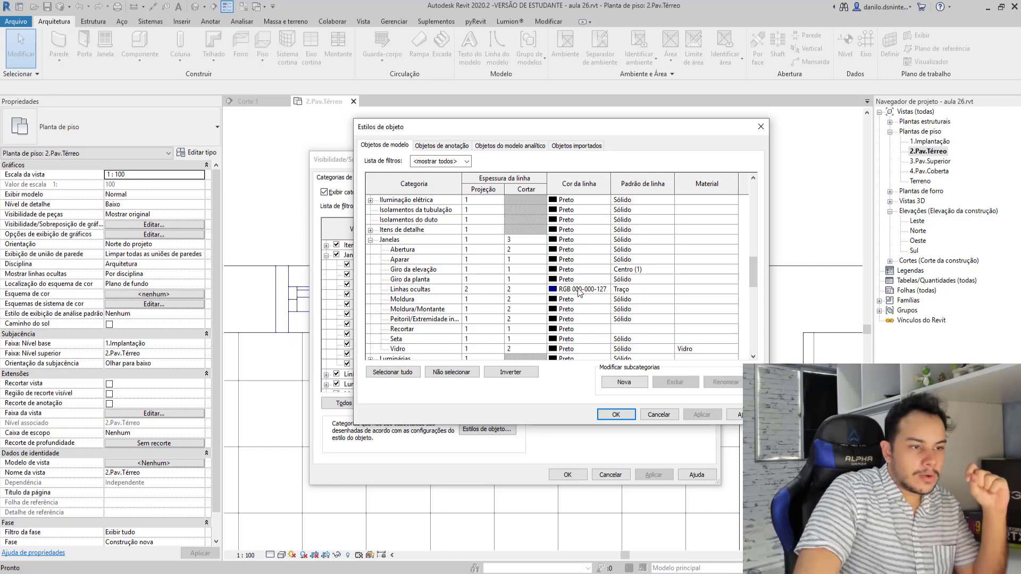
{"action": "scroll", "coordinate": [579, 292], "scroll_direction": "down", "scroll_amount": 1}
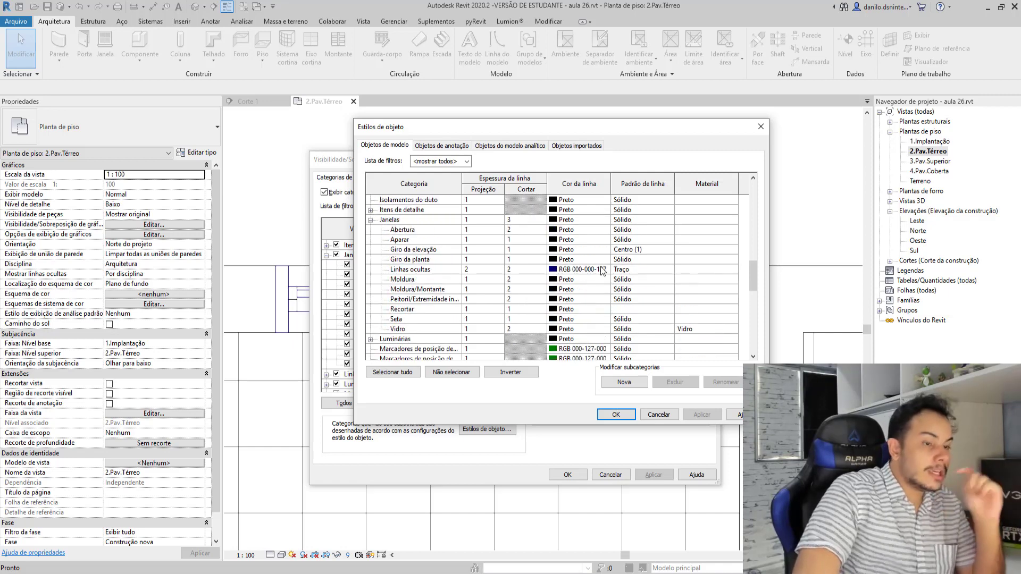
Set Janelas Linhas ocultas to black with the Tracejado pequeno pattern and confirm both dialogs
{"action": "left_click", "coordinate": [580, 269]}
{"action": "left_click", "coordinate": [580, 269]}
{"action": "left_click", "coordinate": [446, 257]}
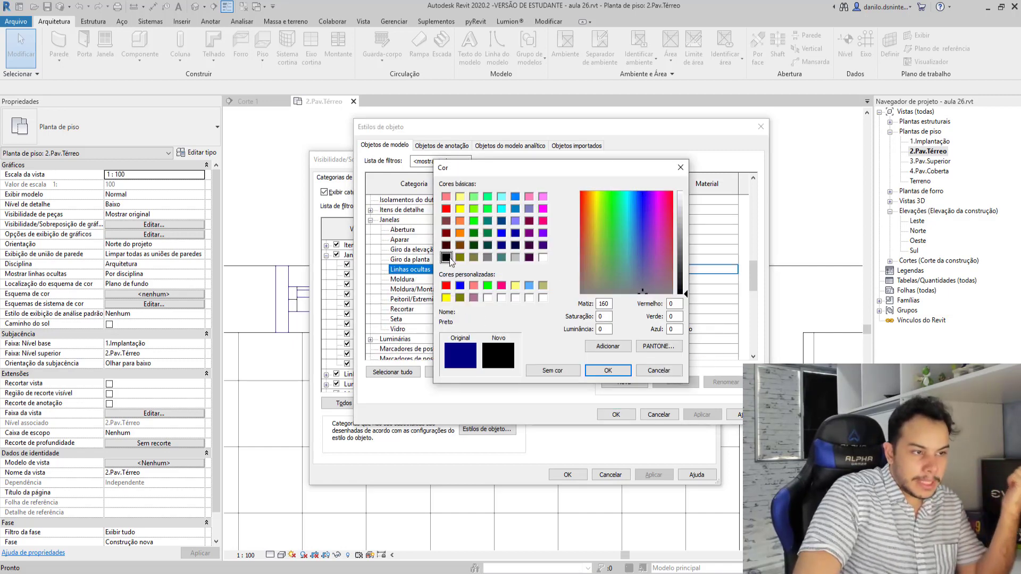
{"action": "left_click", "coordinate": [616, 373]}
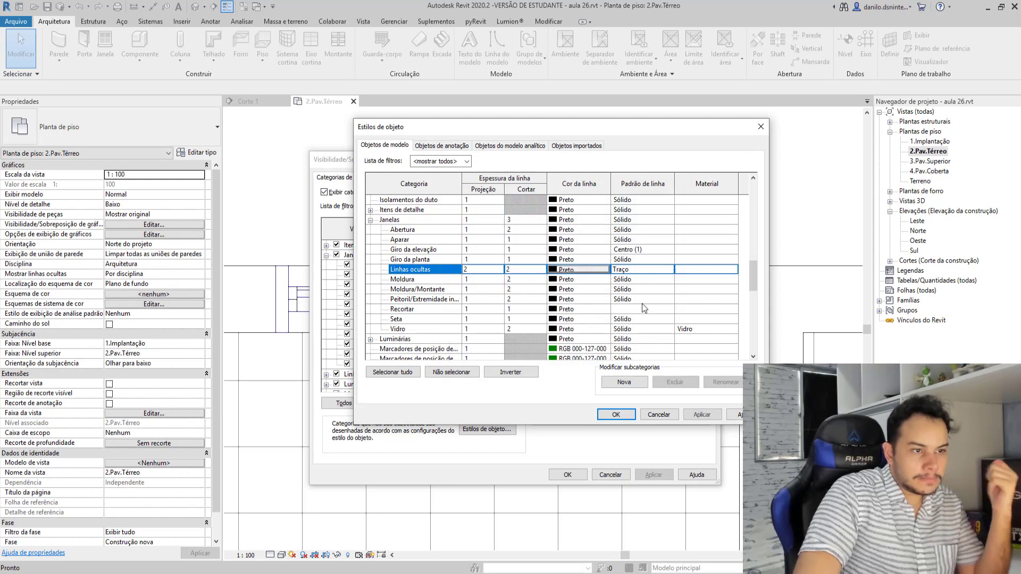
{"action": "left_click", "coordinate": [669, 270]}
{"action": "scroll", "coordinate": [638, 282], "scroll_direction": "up", "scroll_amount": 3}
{"action": "scroll", "coordinate": [643, 295], "scroll_direction": "up", "scroll_amount": 3}
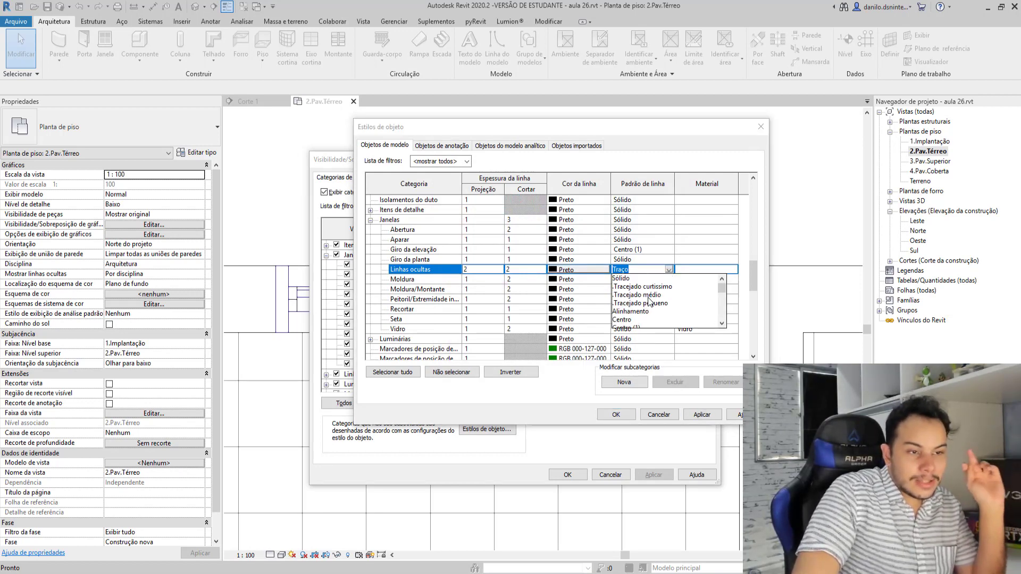
{"action": "left_click", "coordinate": [658, 304]}
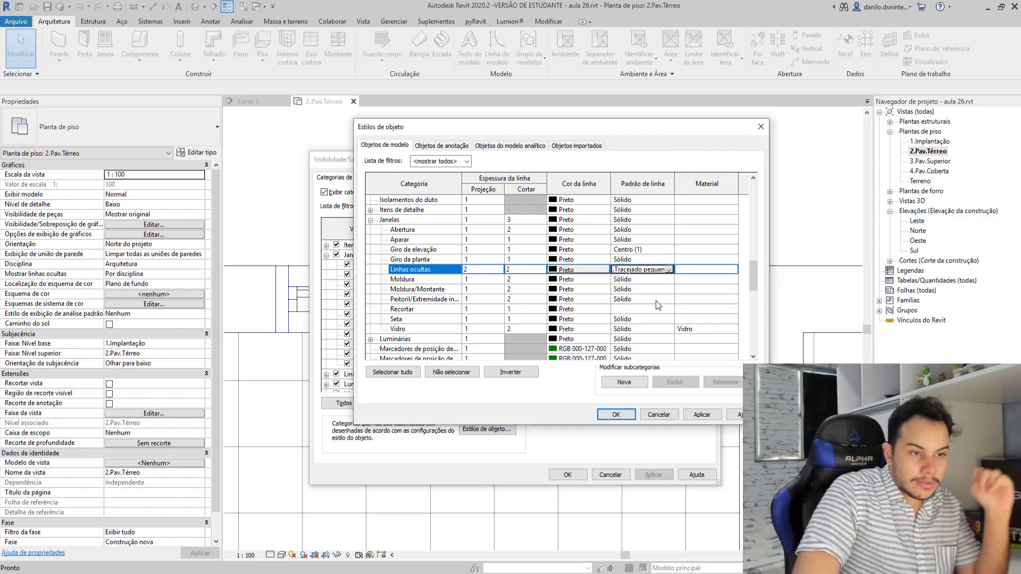
{"action": "left_click", "coordinate": [616, 414]}
{"action": "left_click", "coordinate": [569, 475]}
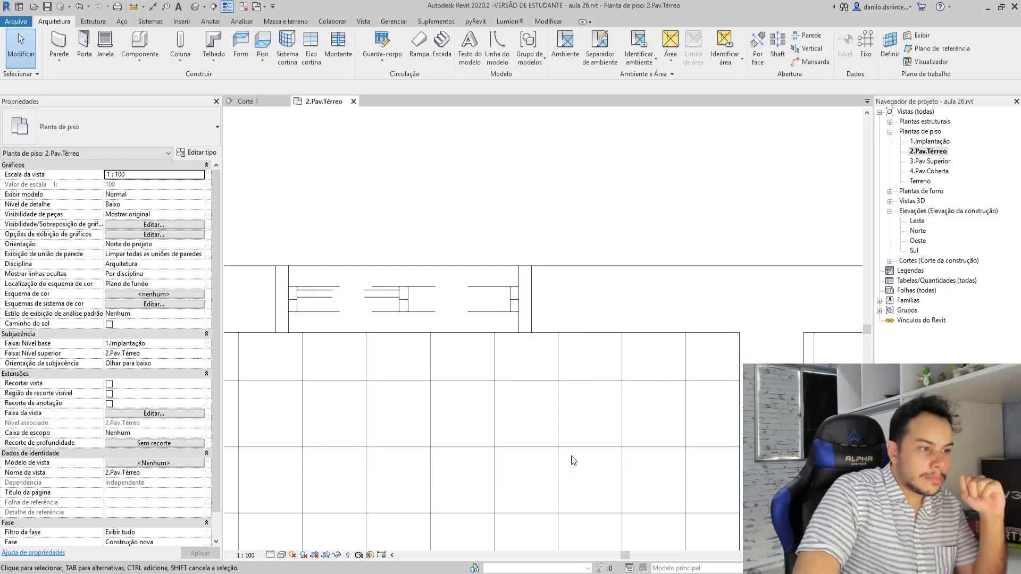
{"action": "scroll", "coordinate": [432, 312], "scroll_direction": "down", "scroll_amount": 3}
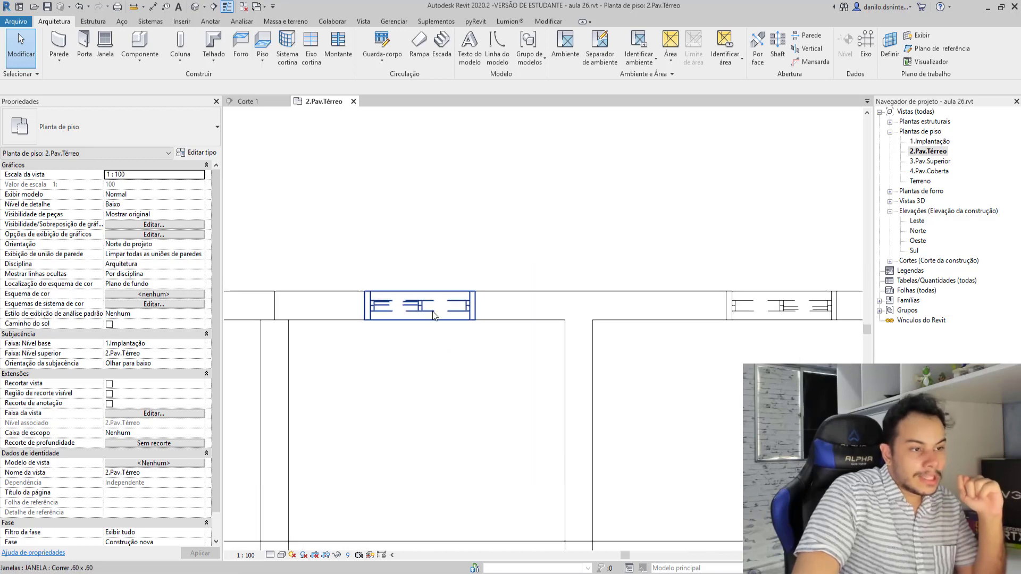
{"action": "scroll", "coordinate": [464, 325], "scroll_direction": "down", "scroll_amount": 2}
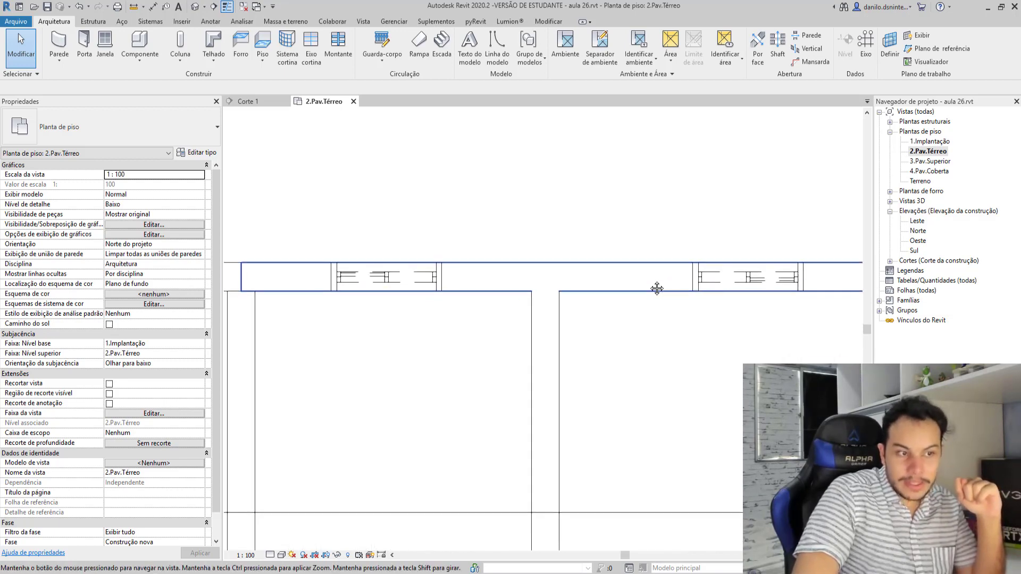
{"action": "scroll", "coordinate": [648, 275], "scroll_direction": "up", "scroll_amount": 2}
{"action": "scroll", "coordinate": [351, 277], "scroll_direction": "up", "scroll_amount": 2}
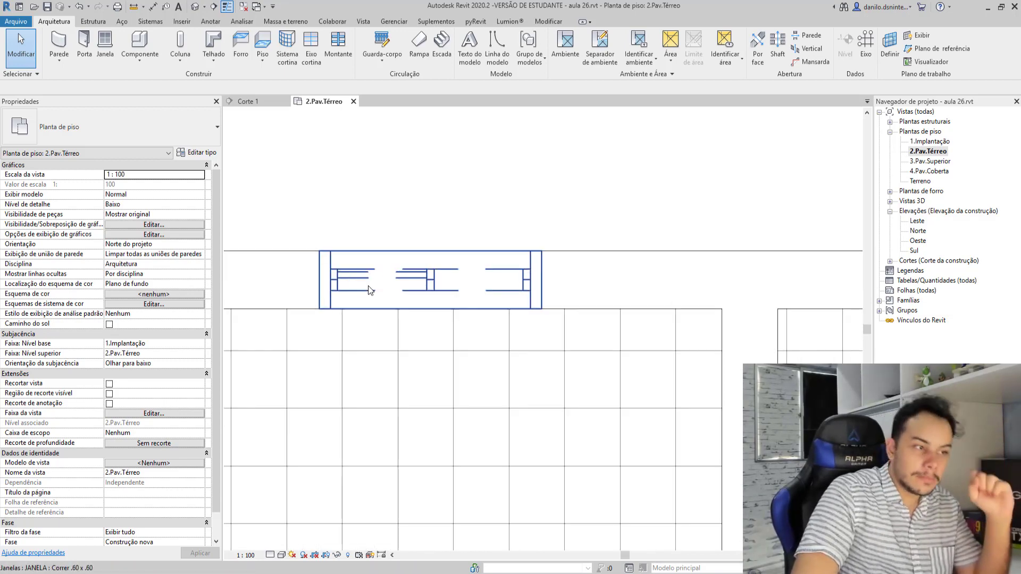
{"action": "scroll", "coordinate": [368, 286], "scroll_direction": "up", "scroll_amount": 2}
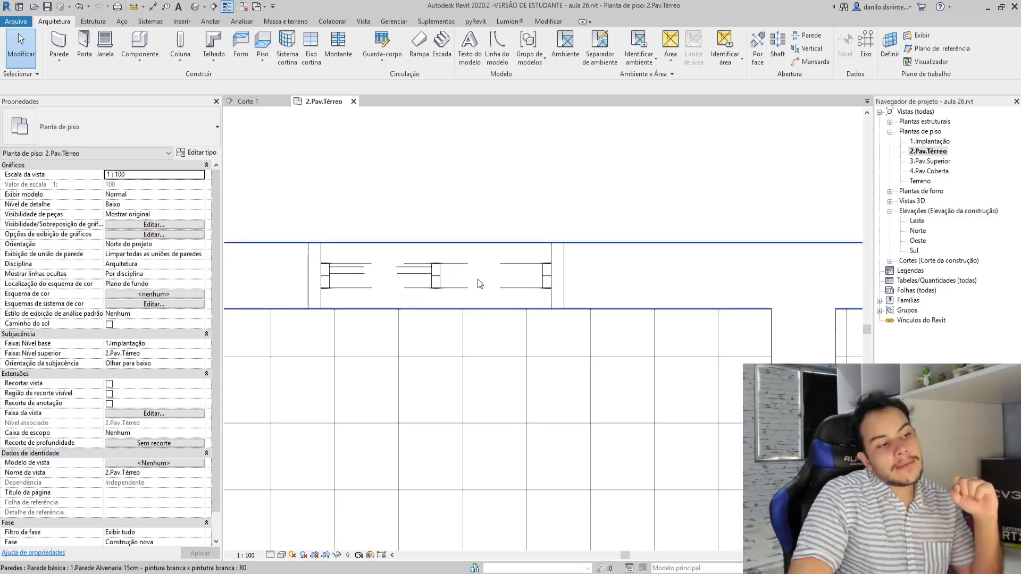
{"action": "scroll", "coordinate": [433, 269], "scroll_direction": "down", "scroll_amount": 1}
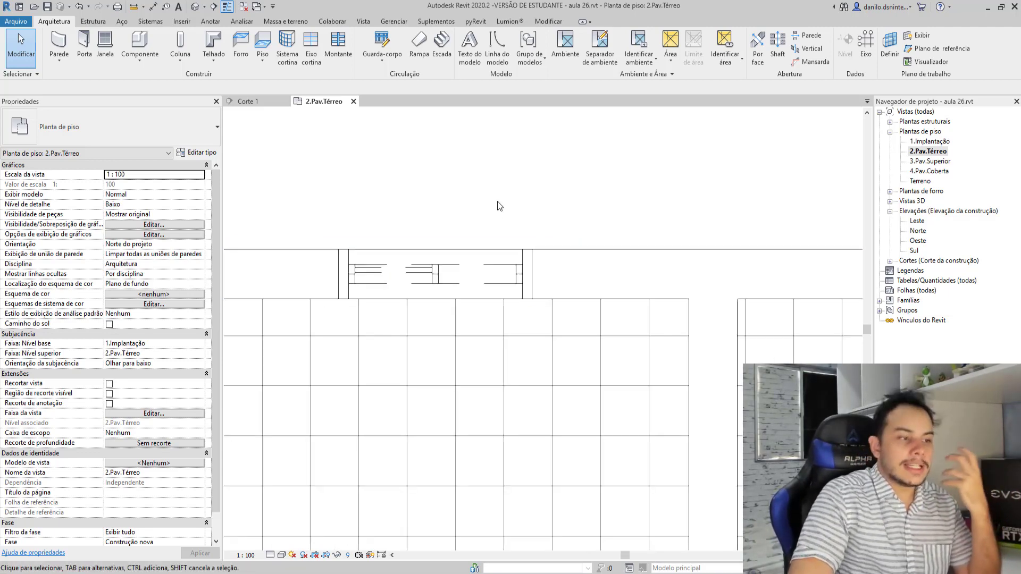
Reopen Object Styles from Visibility/Graphics and expand the Janelas category
{"action": "key", "text": "g"}
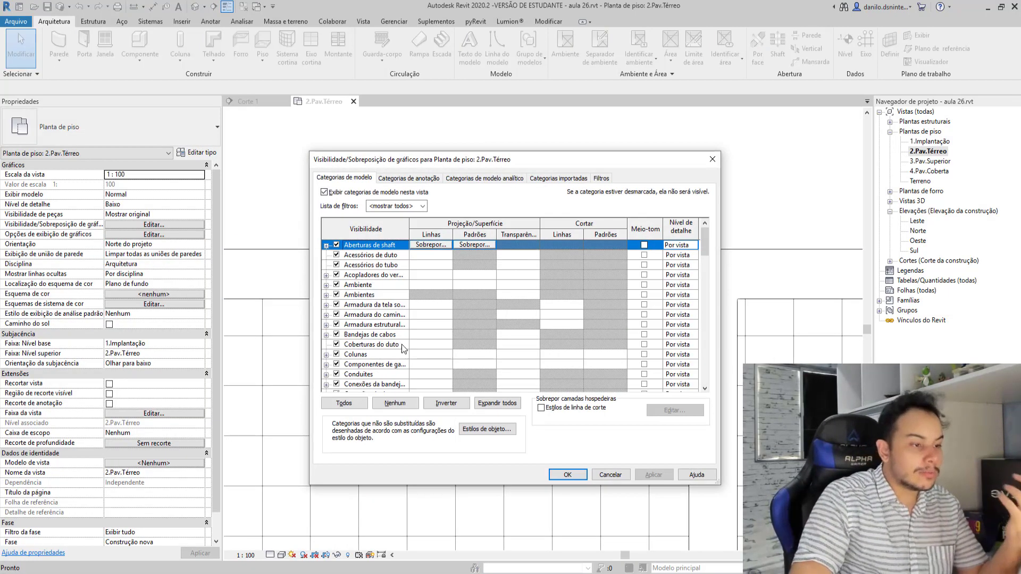
{"action": "left_click", "coordinate": [478, 430]}
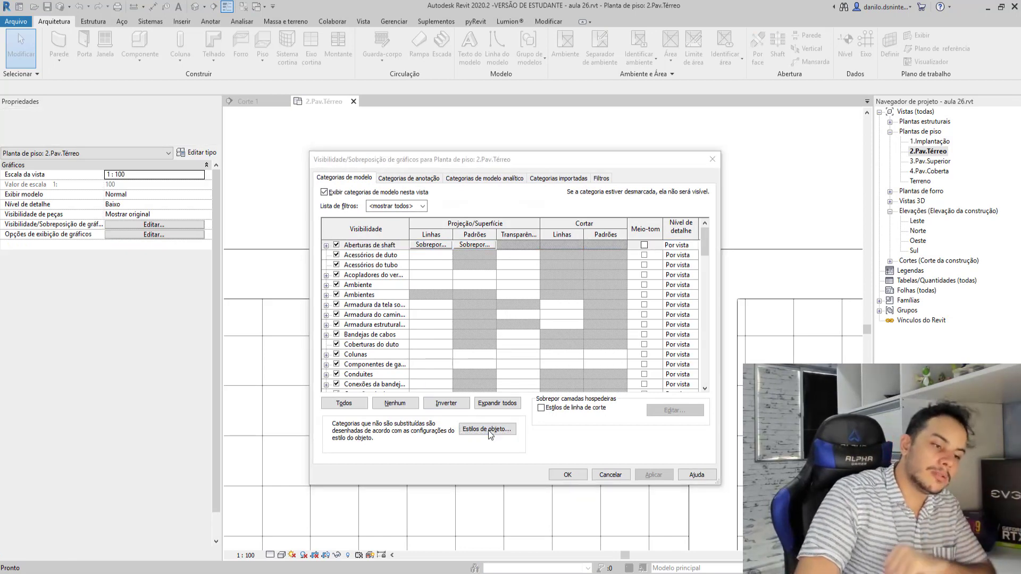
{"action": "scroll", "coordinate": [446, 292], "scroll_direction": "down", "scroll_amount": 8}
{"action": "left_click", "coordinate": [427, 296]}
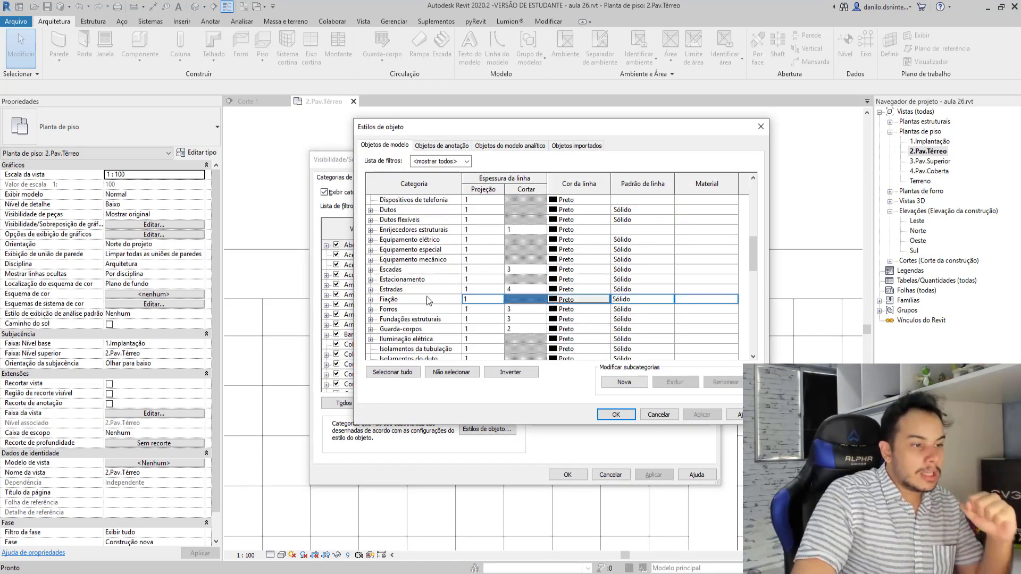
{"action": "scroll", "coordinate": [427, 296], "scroll_direction": "up", "scroll_amount": 2}
{"action": "scroll", "coordinate": [421, 303], "scroll_direction": "down", "scroll_amount": 1}
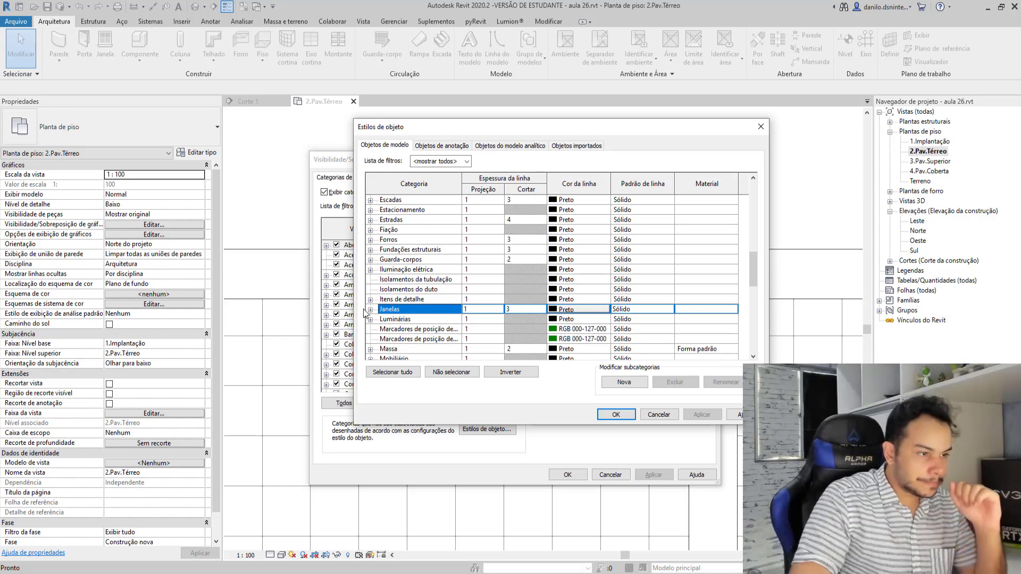
{"action": "left_click", "coordinate": [371, 310]}
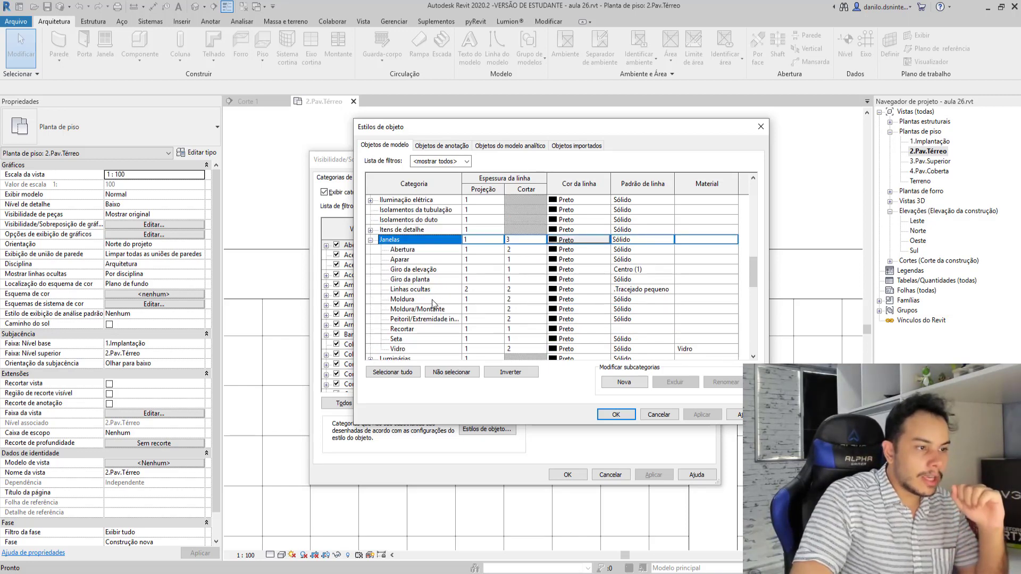
Change the Janelas Linhas ocultas pattern to Tracejado curtíssimo and confirm both dialogs
{"action": "left_click", "coordinate": [663, 291]}
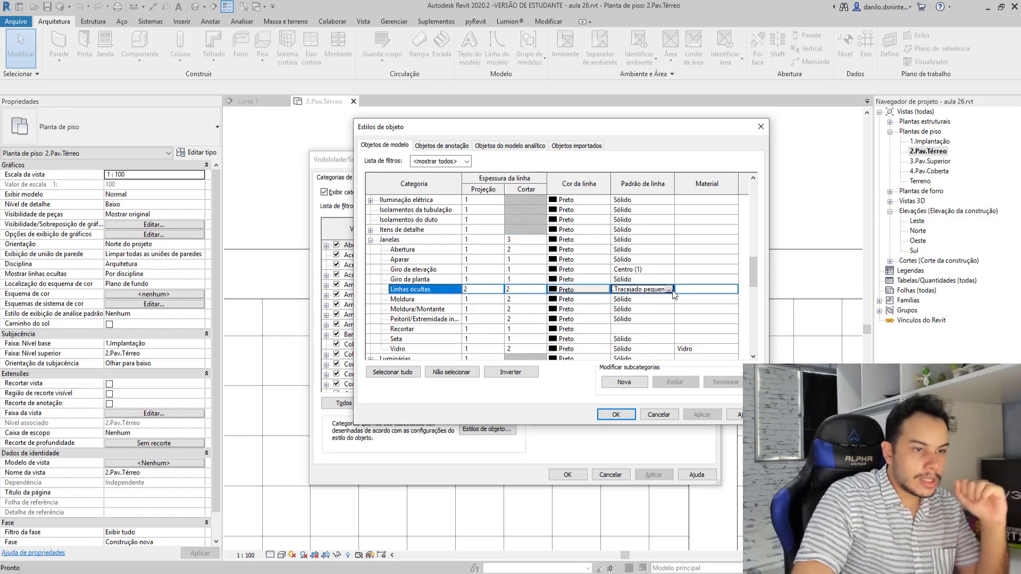
{"action": "left_click", "coordinate": [668, 289]}
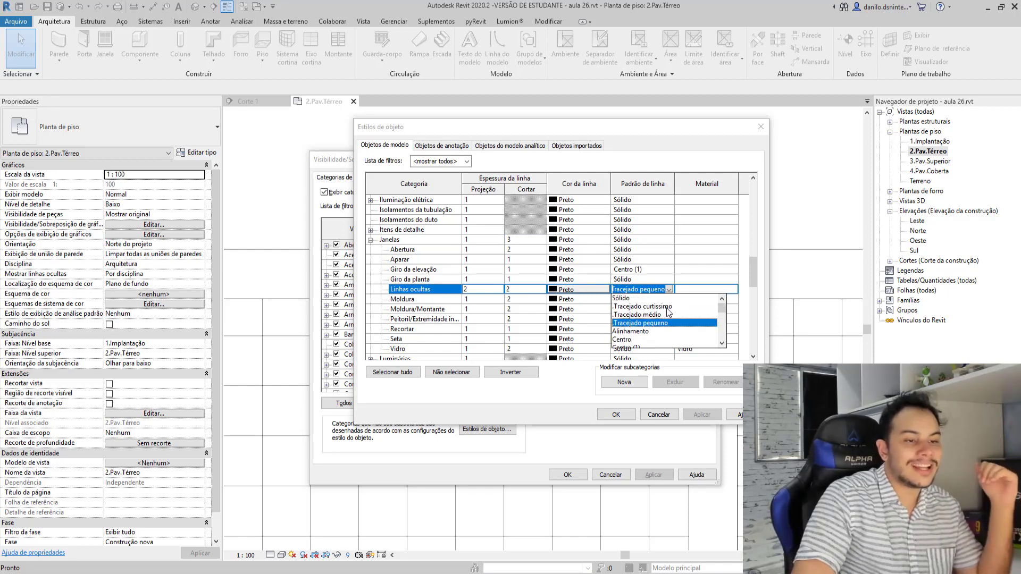
{"action": "left_click", "coordinate": [660, 300]}
{"action": "left_click", "coordinate": [617, 415]}
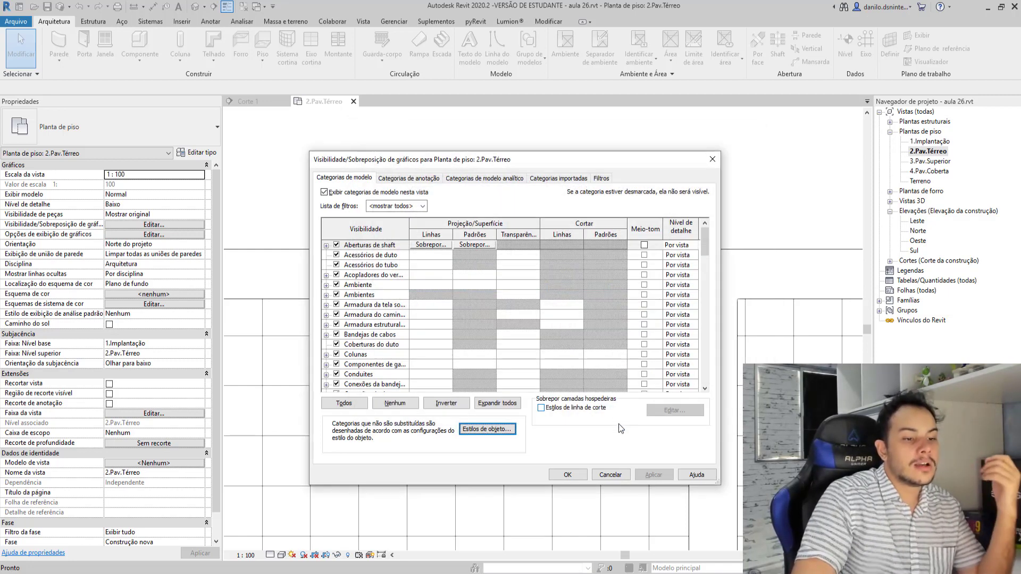
{"action": "left_click", "coordinate": [567, 475]}
{"action": "scroll", "coordinate": [412, 238], "scroll_direction": "up", "scroll_amount": 2}
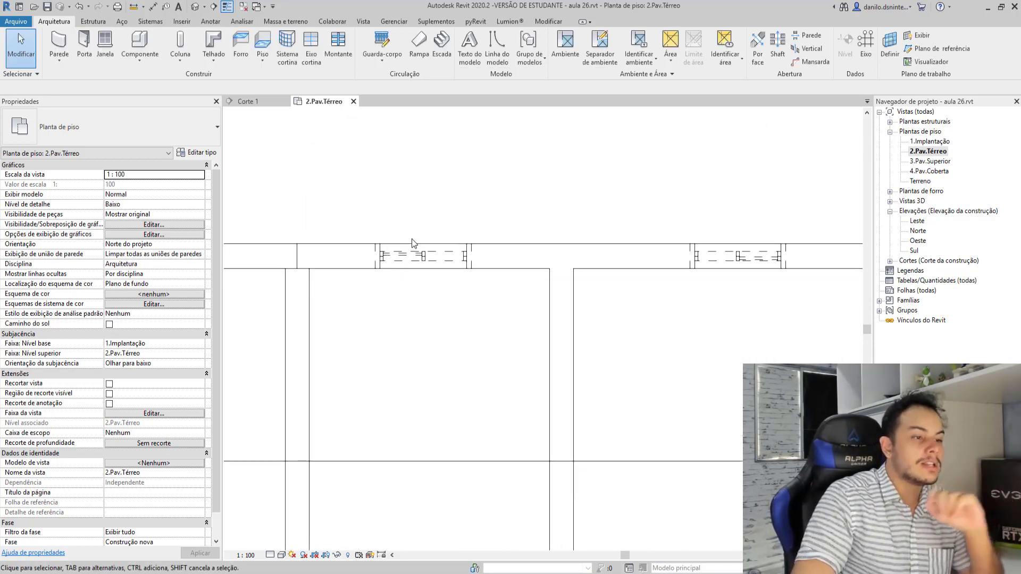
{"action": "scroll", "coordinate": [445, 212], "scroll_direction": "up", "scroll_amount": 2}
{"action": "scroll", "coordinate": [581, 175], "scroll_direction": "down", "scroll_amount": 3}
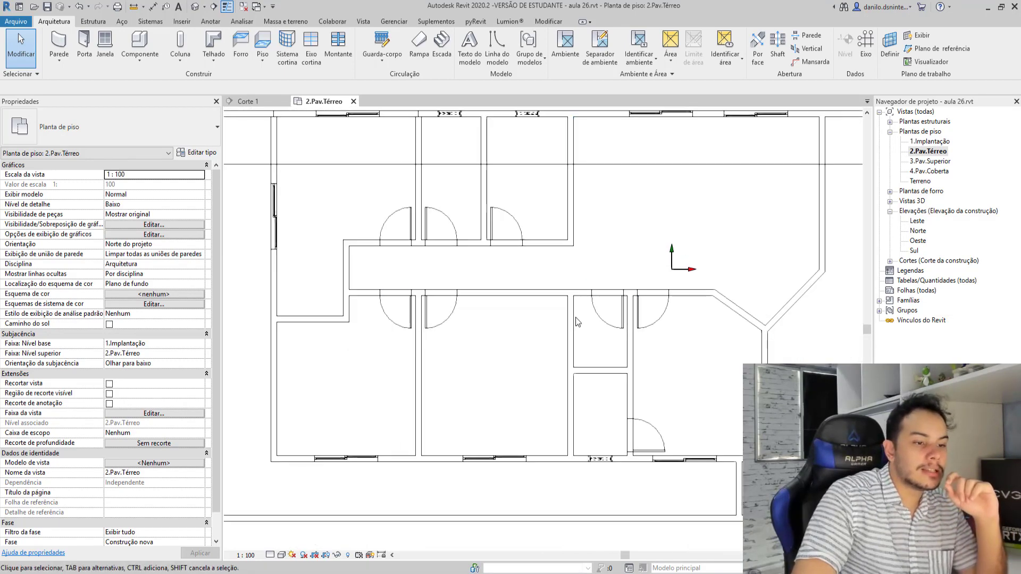
{"action": "scroll", "coordinate": [599, 458], "scroll_direction": "up", "scroll_amount": 2}
{"action": "scroll", "coordinate": [616, 417], "scroll_direction": "up", "scroll_amount": 1}
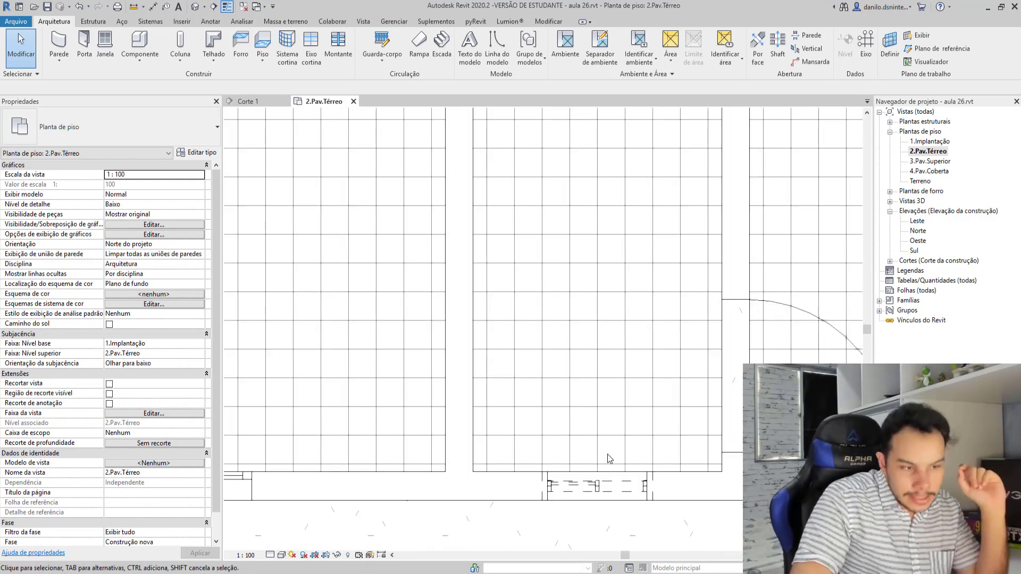
{"action": "scroll", "coordinate": [607, 454], "scroll_direction": "down", "scroll_amount": 1}
{"action": "scroll", "coordinate": [609, 458], "scroll_direction": "down", "scroll_amount": 4}
{"action": "scroll", "coordinate": [569, 292], "scroll_direction": "up", "scroll_amount": 3}
{"action": "scroll", "coordinate": [505, 212], "scroll_direction": "up", "scroll_amount": 3}
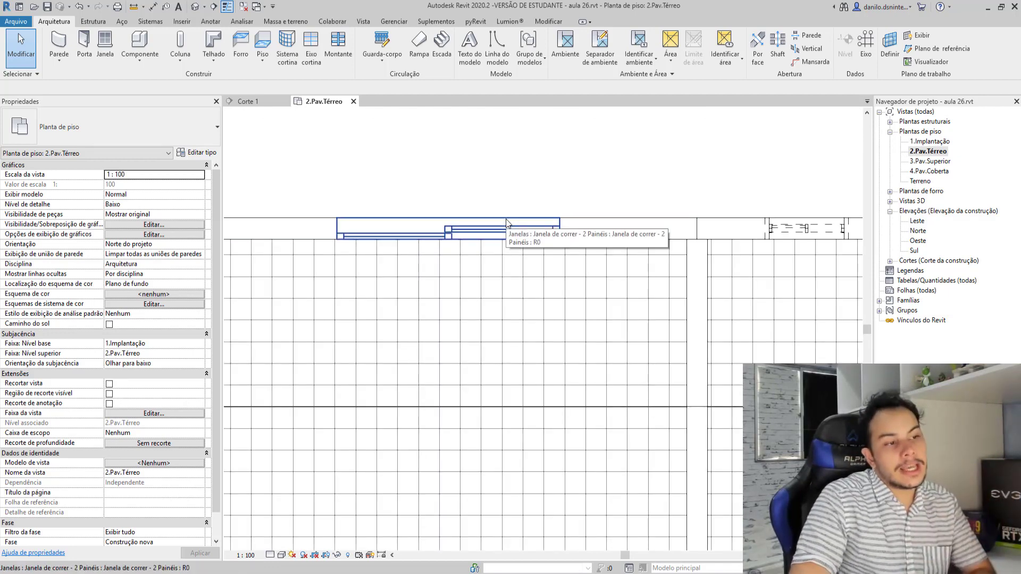
{"action": "scroll", "coordinate": [712, 287], "scroll_direction": "down", "scroll_amount": 1}
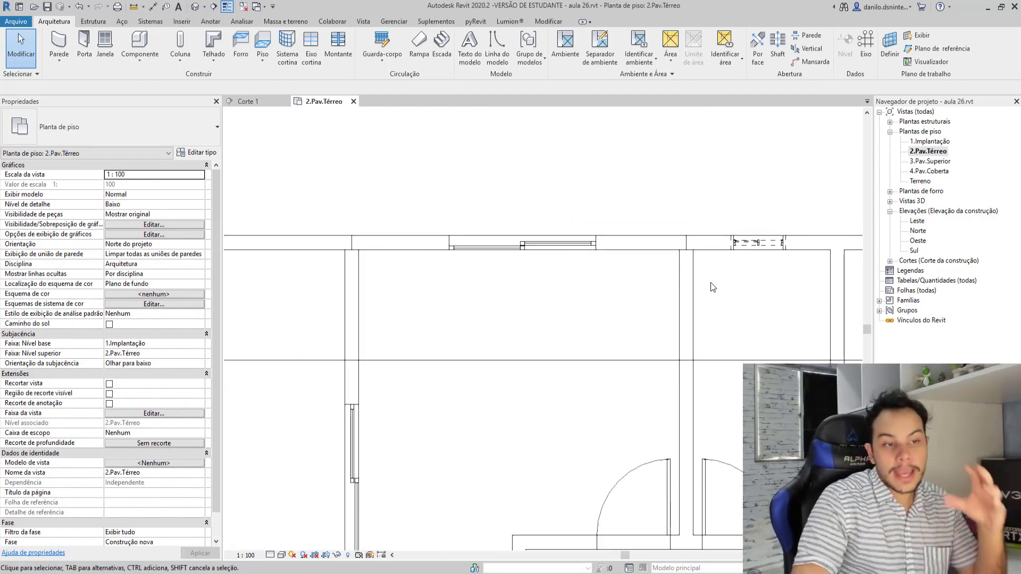
{"action": "middle_click_drag", "start_coordinate": [713, 287], "coordinate": [573, 300]}
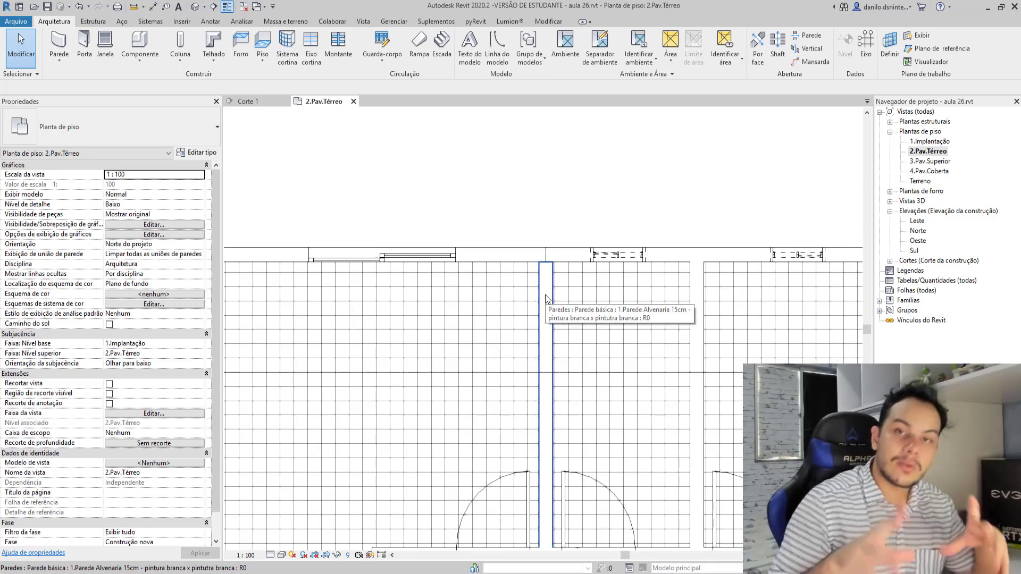